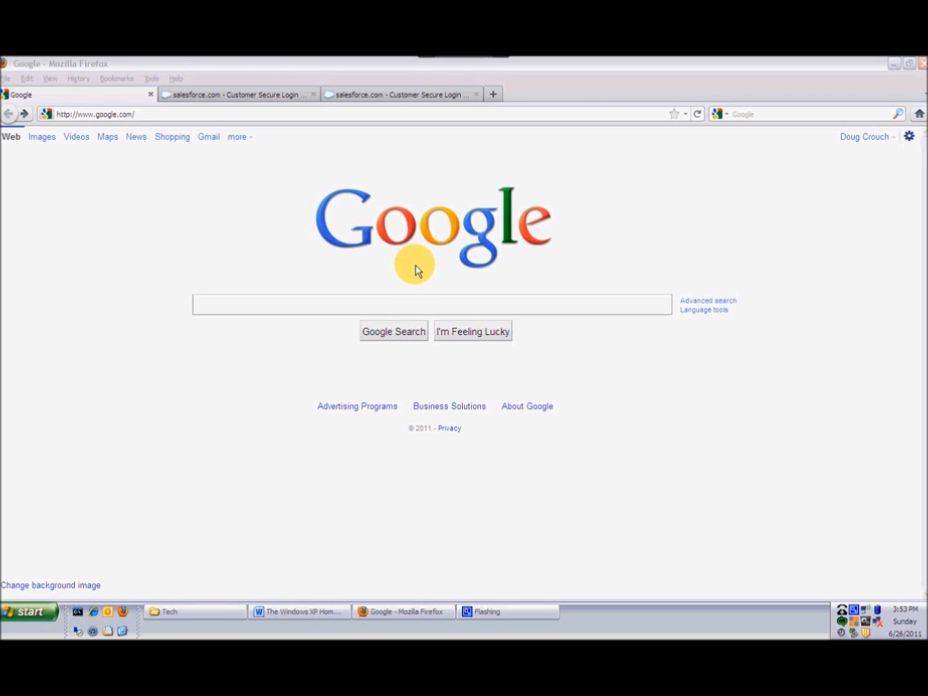
# - Search Google for "ccleaner download"
pyautogui.click(359, 306)
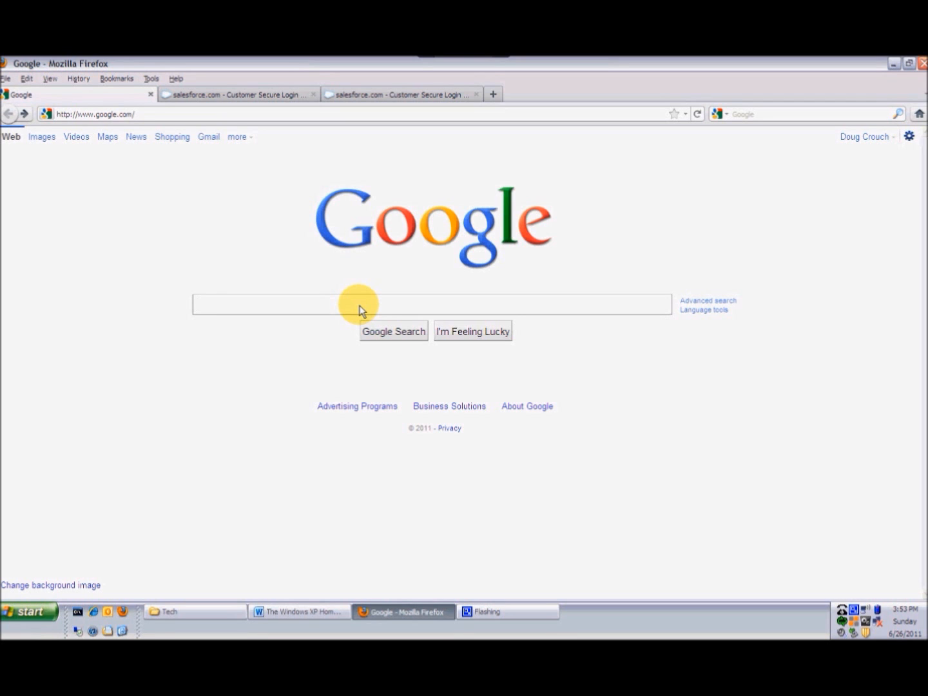
pyautogui.write('cll')
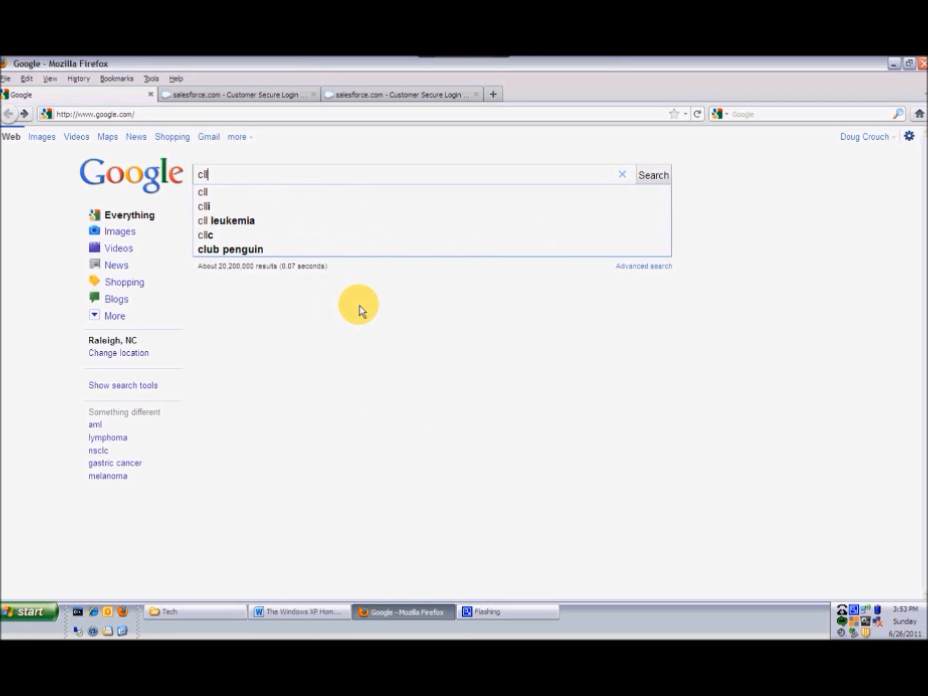
pyautogui.press('BackSpace')
pyautogui.press('BackSpace')
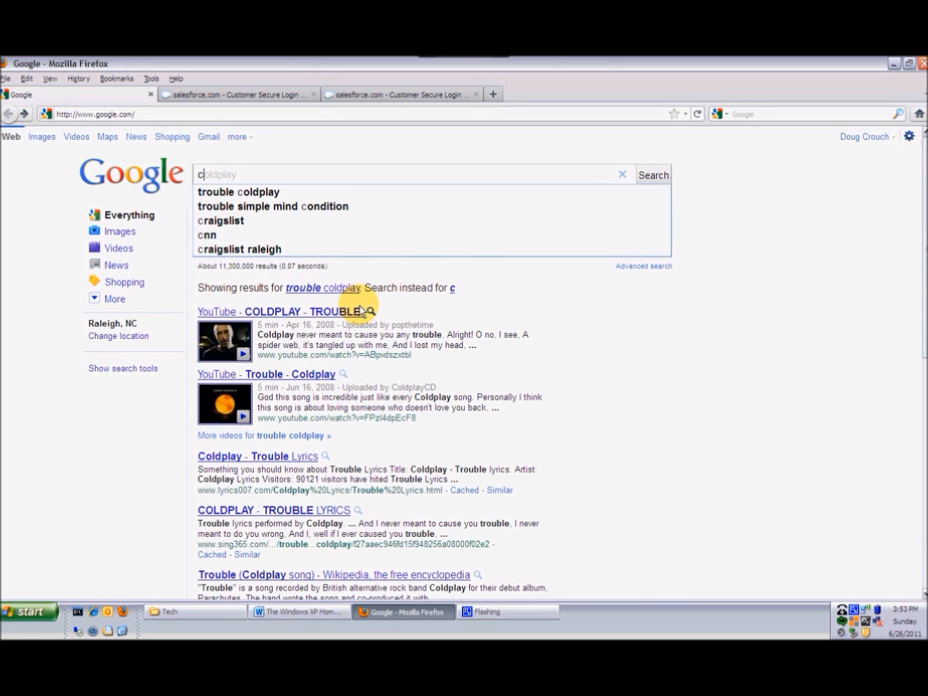
pyautogui.write('clean')
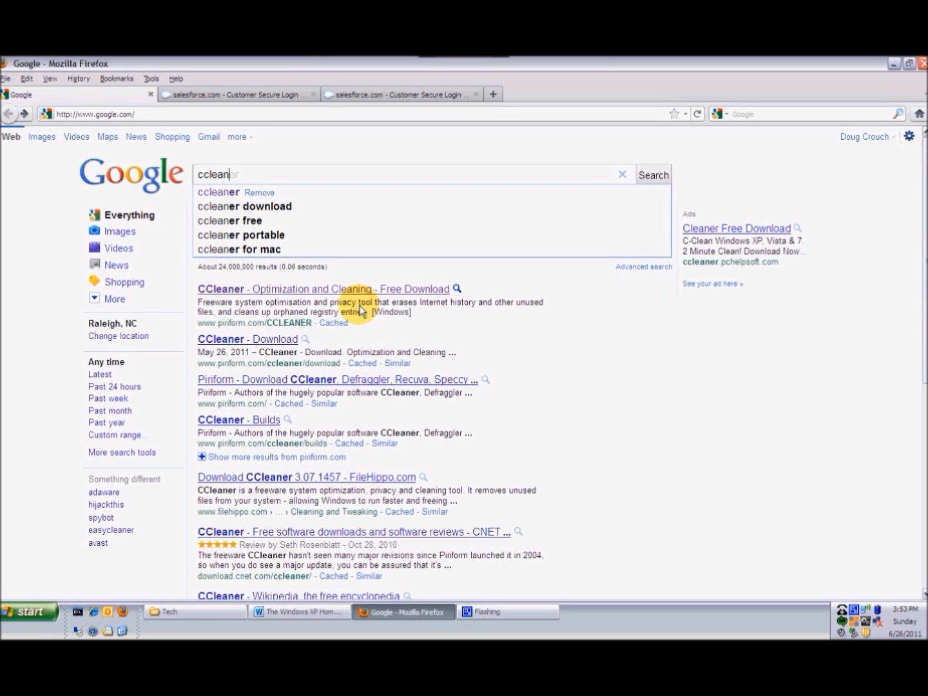
pyautogui.press('Down')
pyautogui.press('Down')
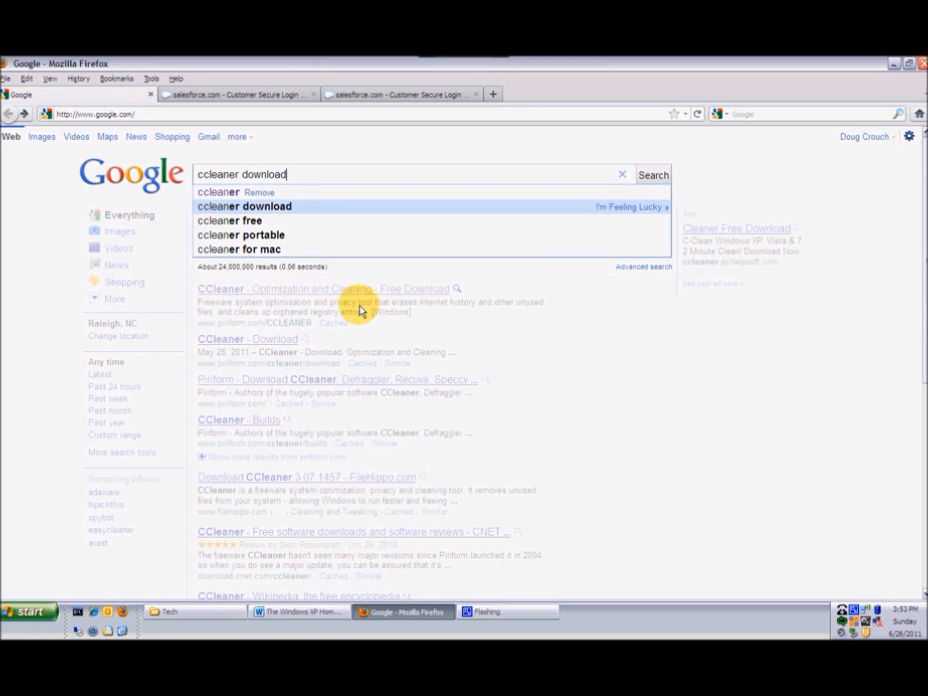
pyautogui.press('Return')
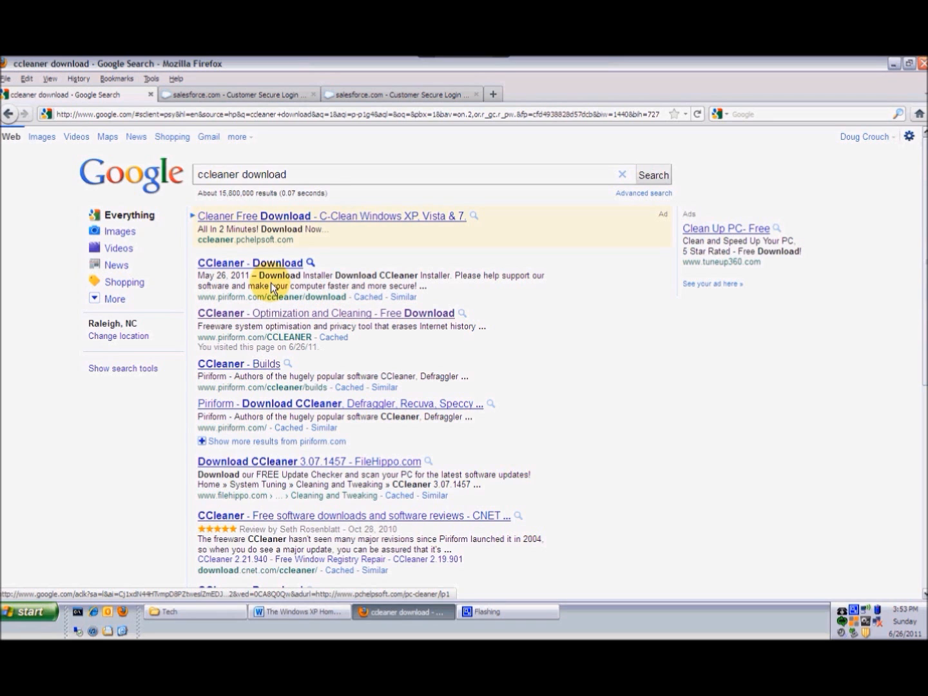
# - Open the CCleaner download page, start the download from Piriform, and cancel the file save prompt
pyautogui.click(258, 263)
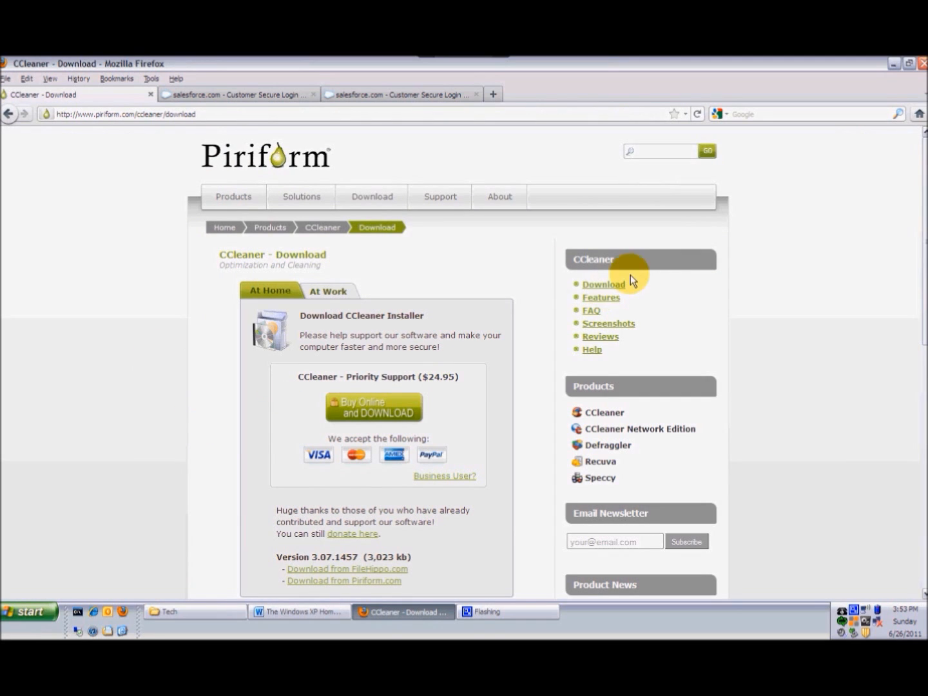
pyautogui.click(603, 286)
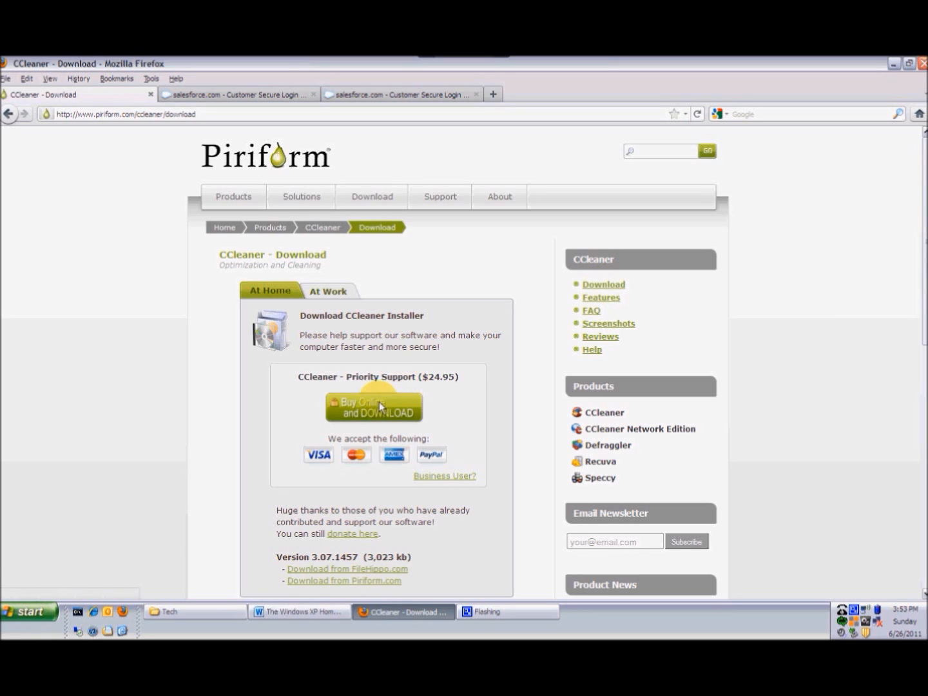
pyautogui.click(346, 581)
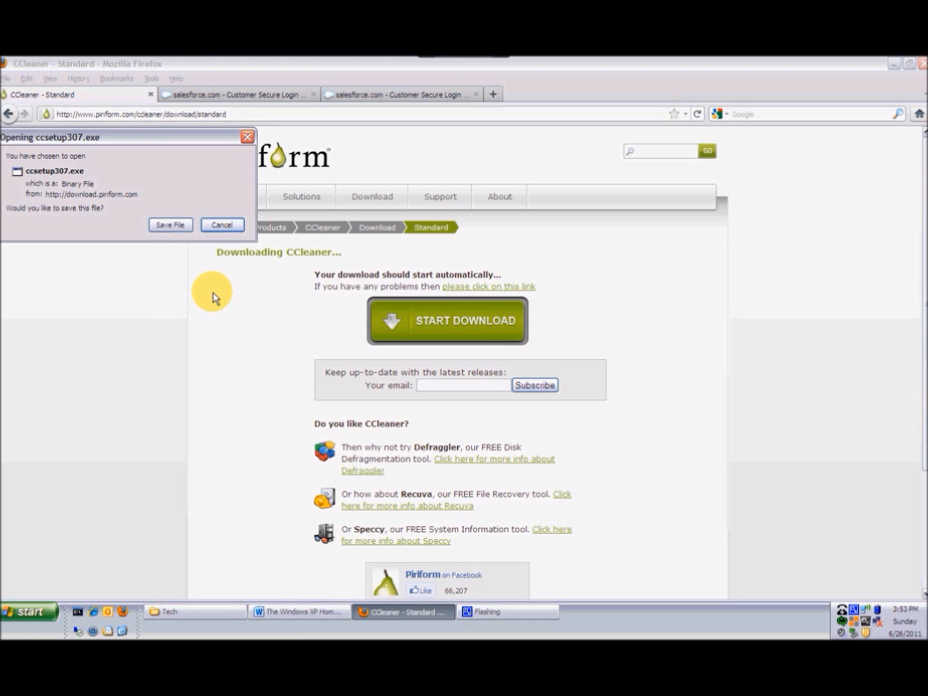
pyautogui.click(222, 224)
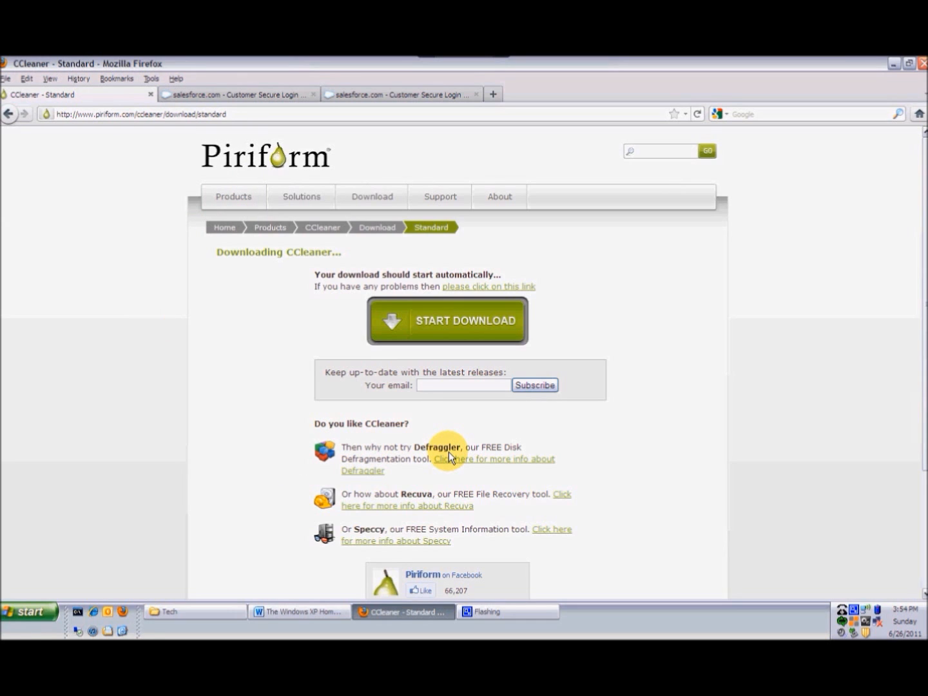
# - Open the Defraggler download page, start the download from Piriform, and cancel the file save prompt
pyautogui.moveTo(351, 195)
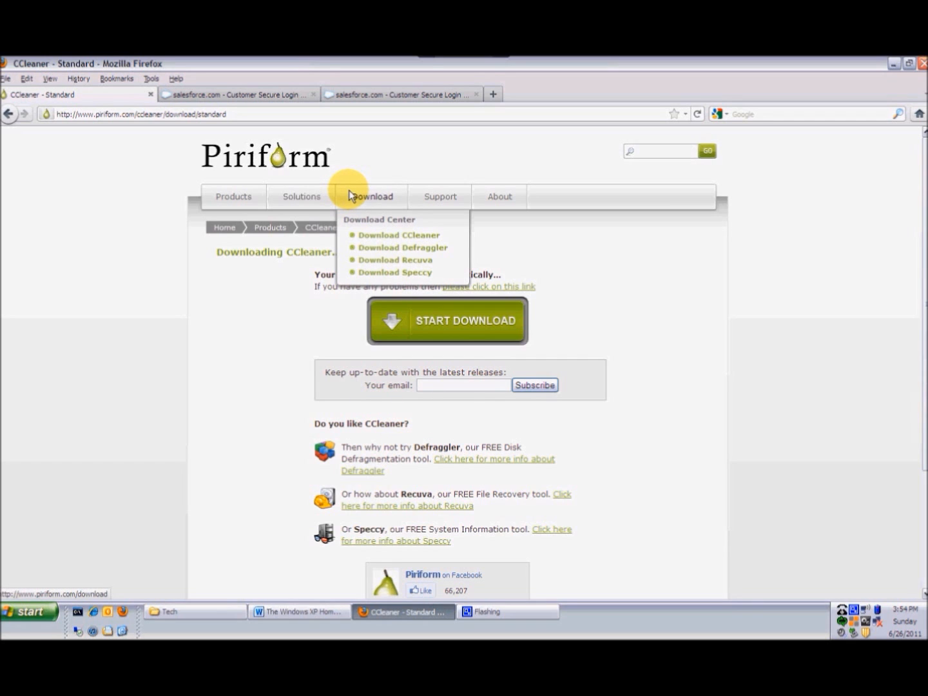
pyautogui.click(373, 248)
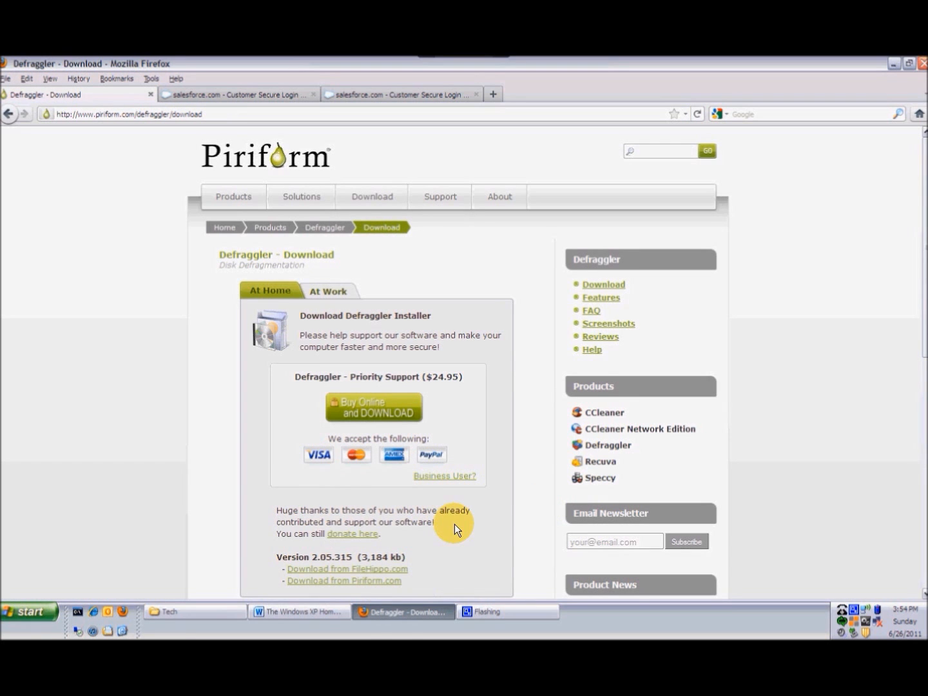
pyautogui.click(392, 582)
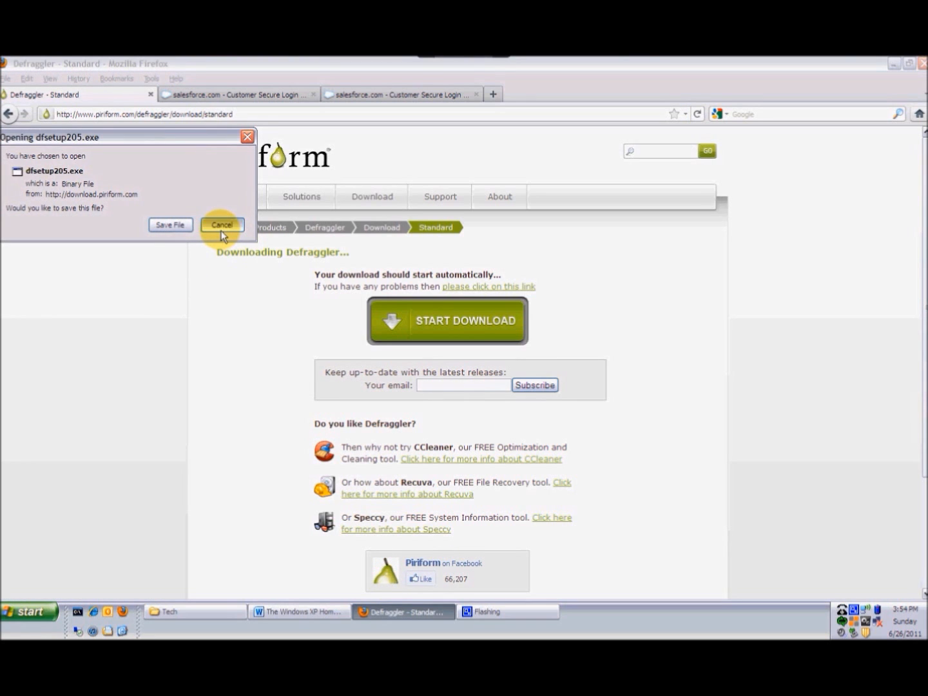
pyautogui.click(221, 226)
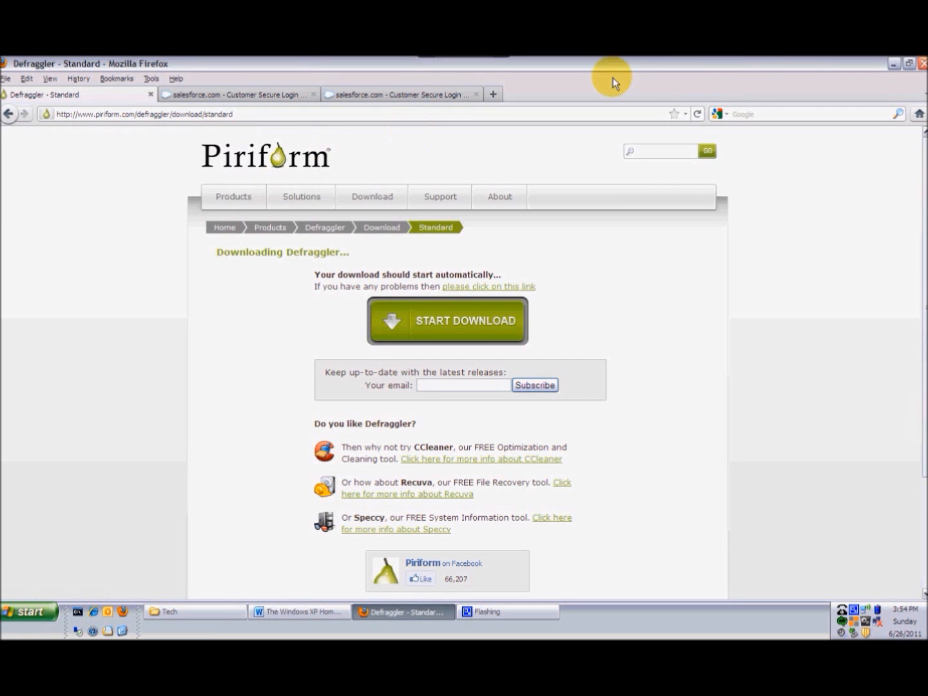
# - Clear the desktop by minimizing the browser and closing the Tech folder window
pyautogui.click(894, 64)
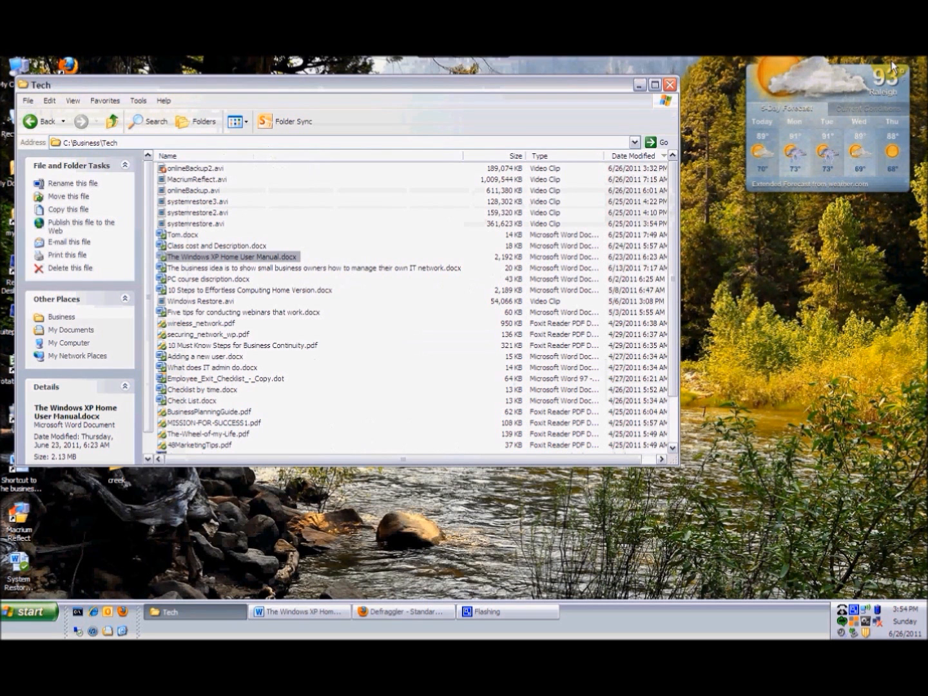
pyautogui.click(671, 85)
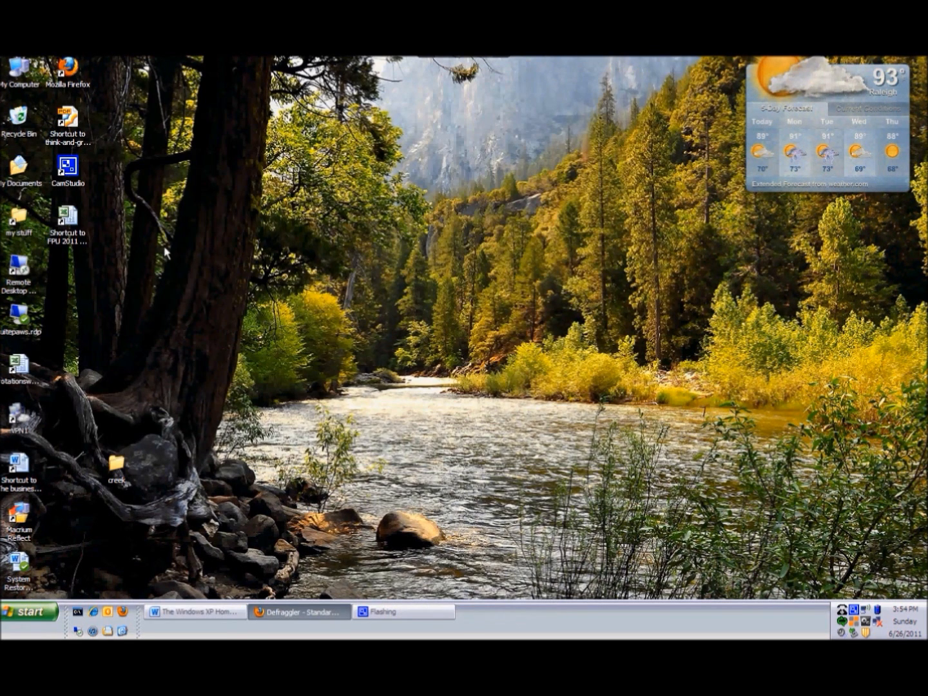
# - Open the Downloads folder in My Documents and run the ccsetup307.exe installer
pyautogui.doubleClick(16, 166)
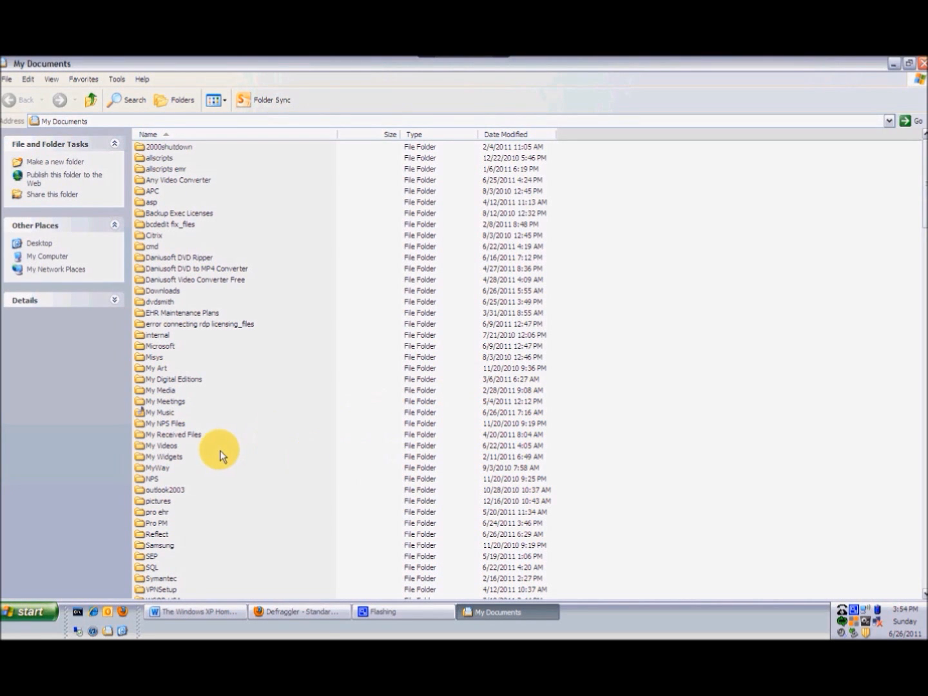
pyautogui.doubleClick(163, 291)
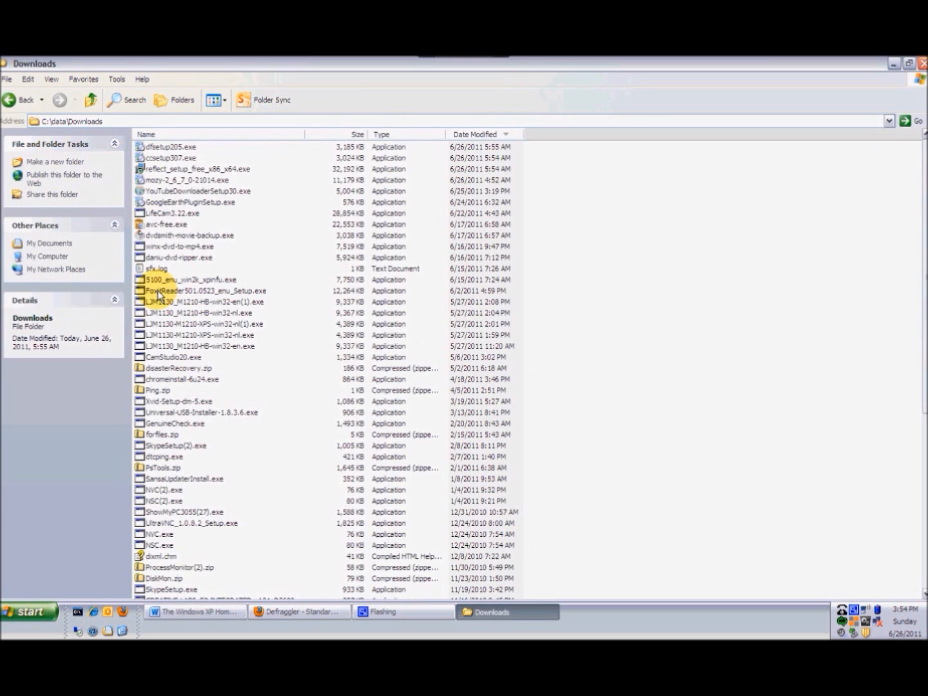
pyautogui.click(165, 158)
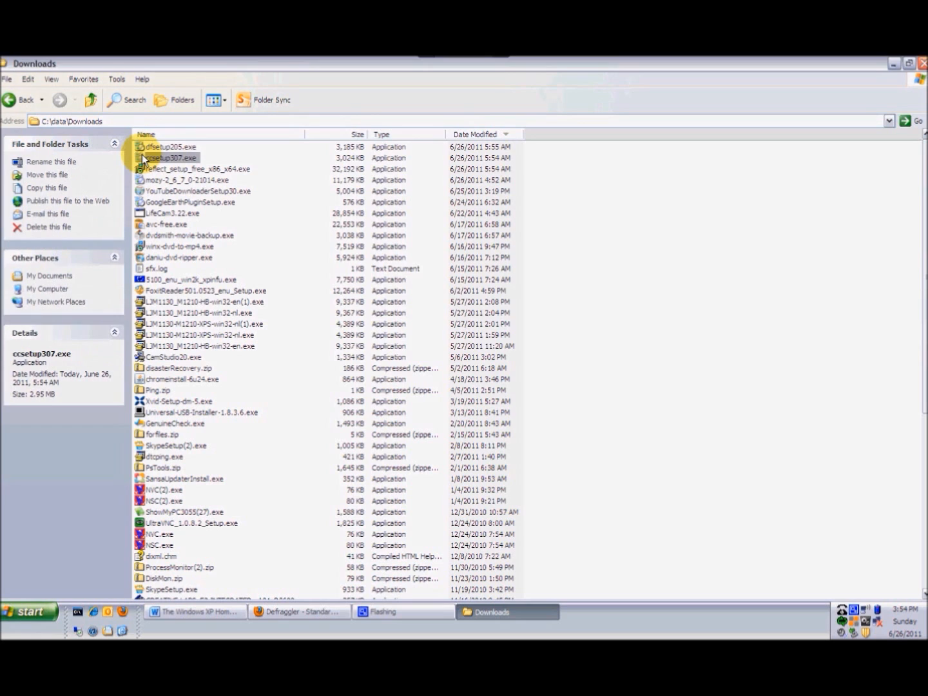
pyautogui.doubleClick(143, 159)
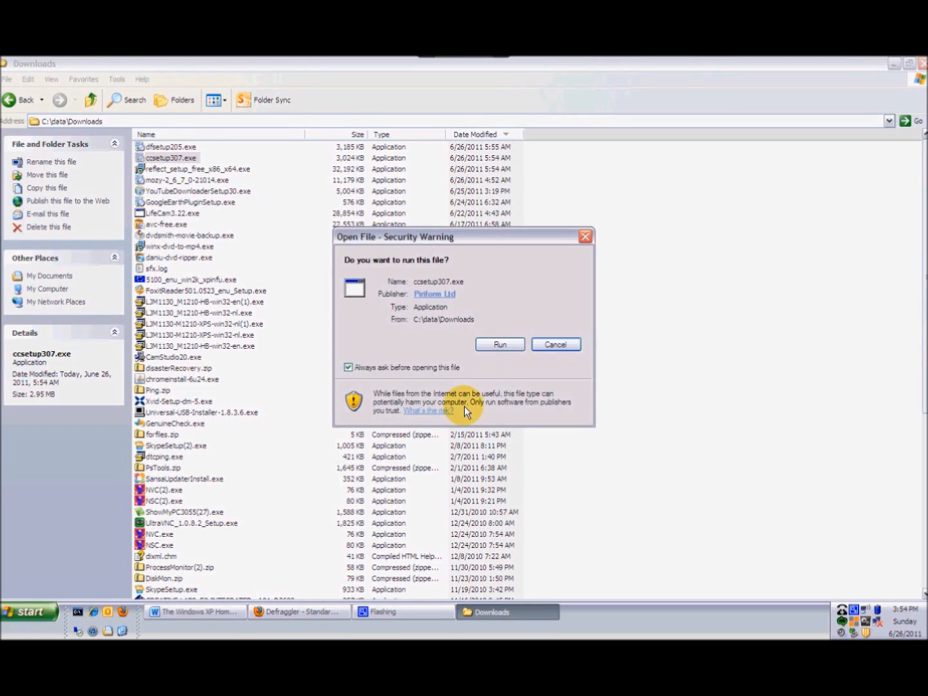
pyautogui.click(502, 346)
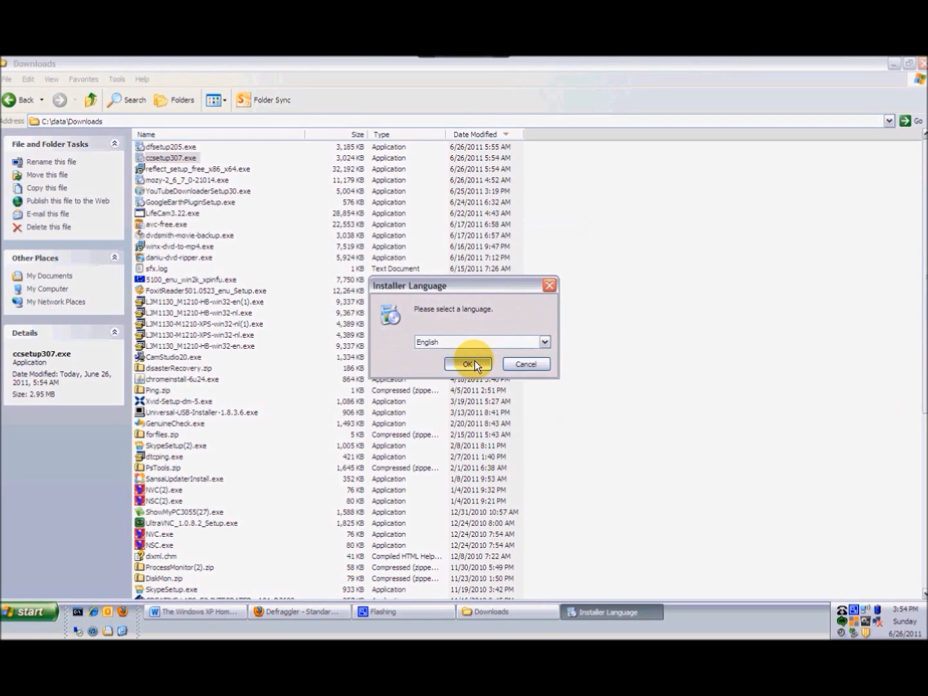
# - Choose English as installer language and step through the welcome page and license agreement
pyautogui.click(467, 364)
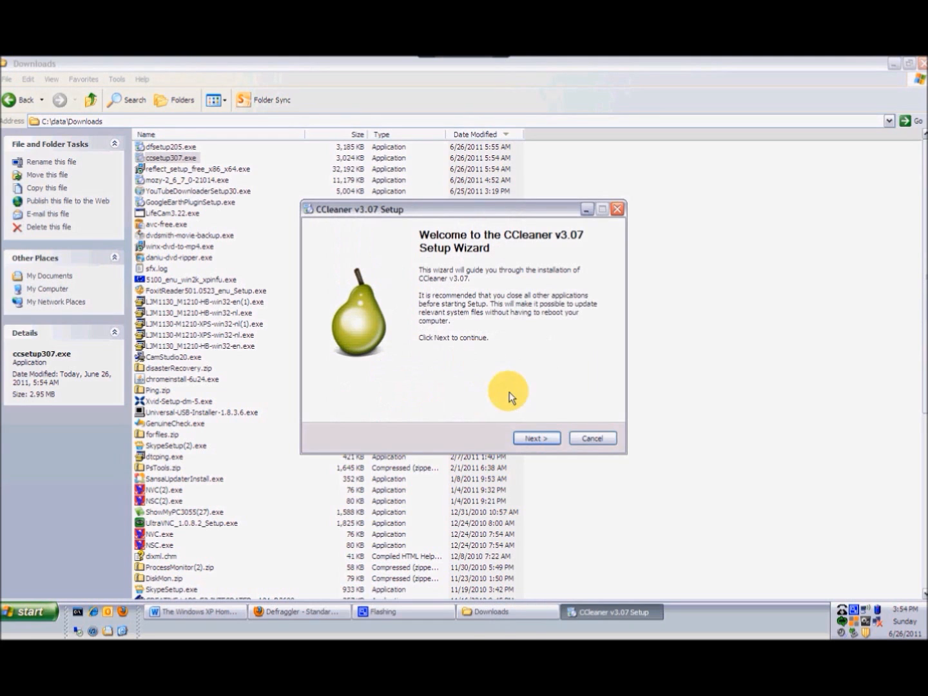
pyautogui.click(530, 438)
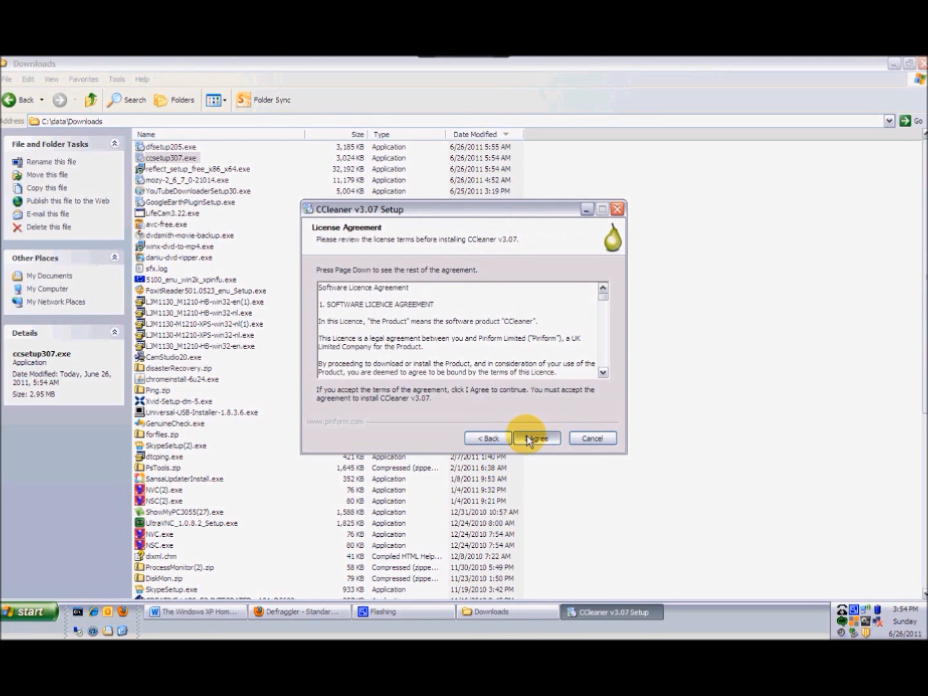
pyautogui.click(530, 438)
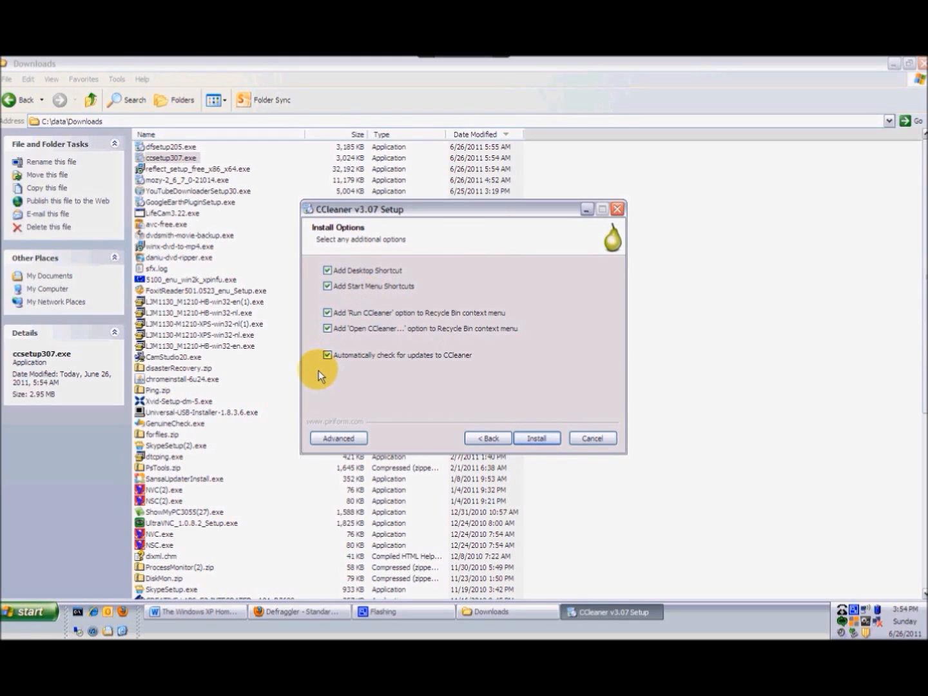
# - Install CCleaner with only the desktop shortcut option selected and finish the wizard with Run CCleaner checked
pyautogui.click(327, 329)
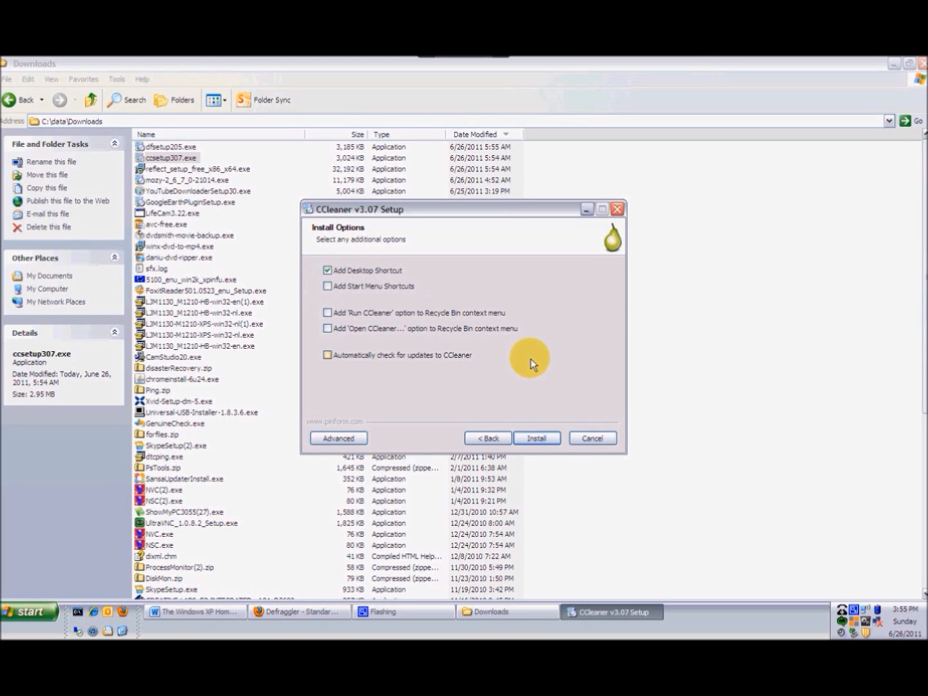
pyautogui.click(537, 438)
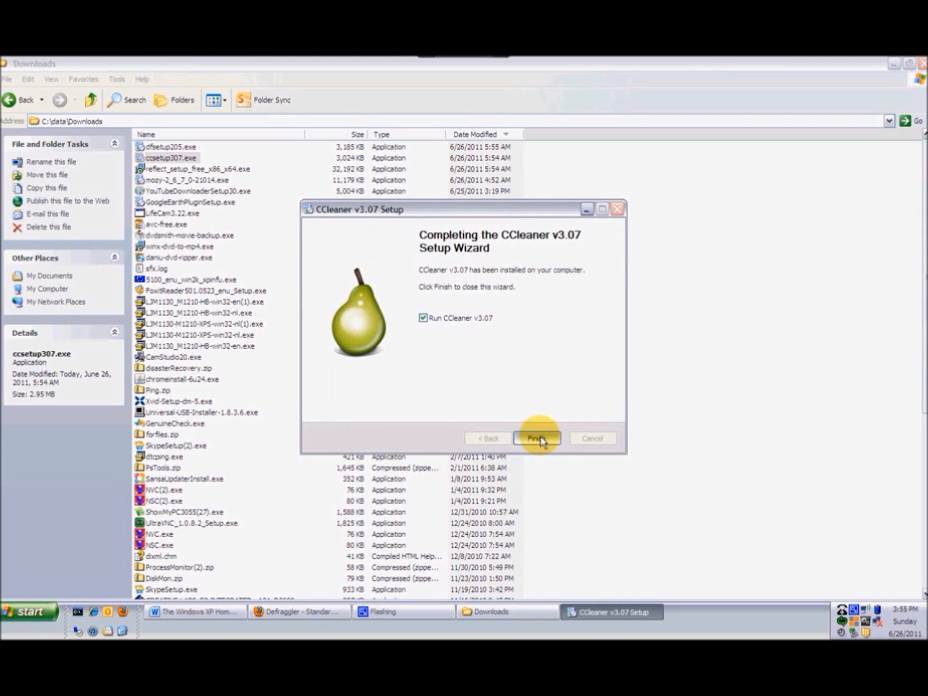
pyautogui.click(538, 439)
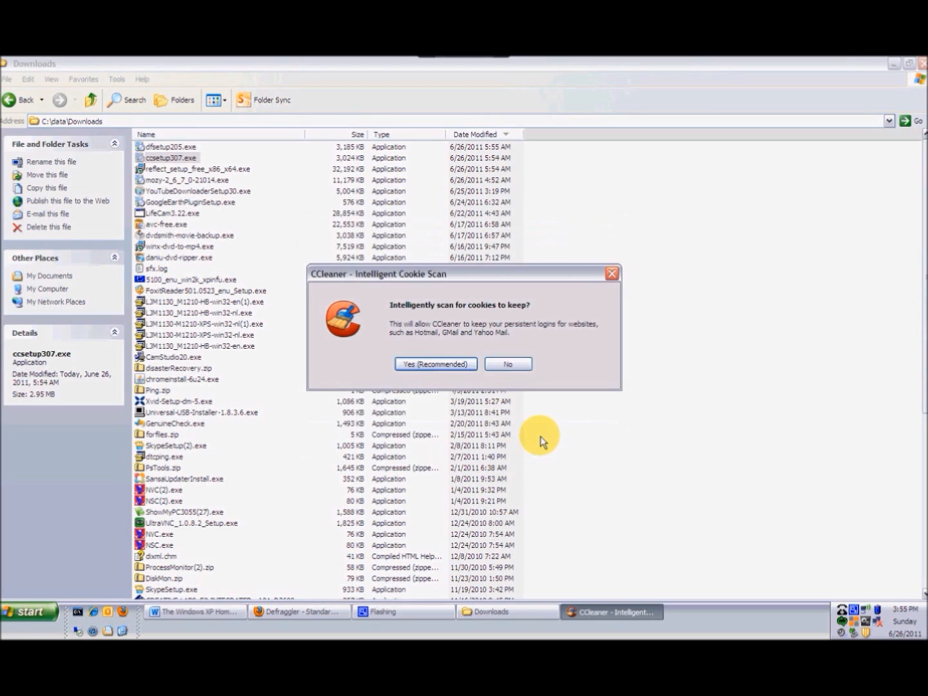
# - Accept the intelligent cookie scan and maximize the CCleaner window
pyautogui.click(453, 364)
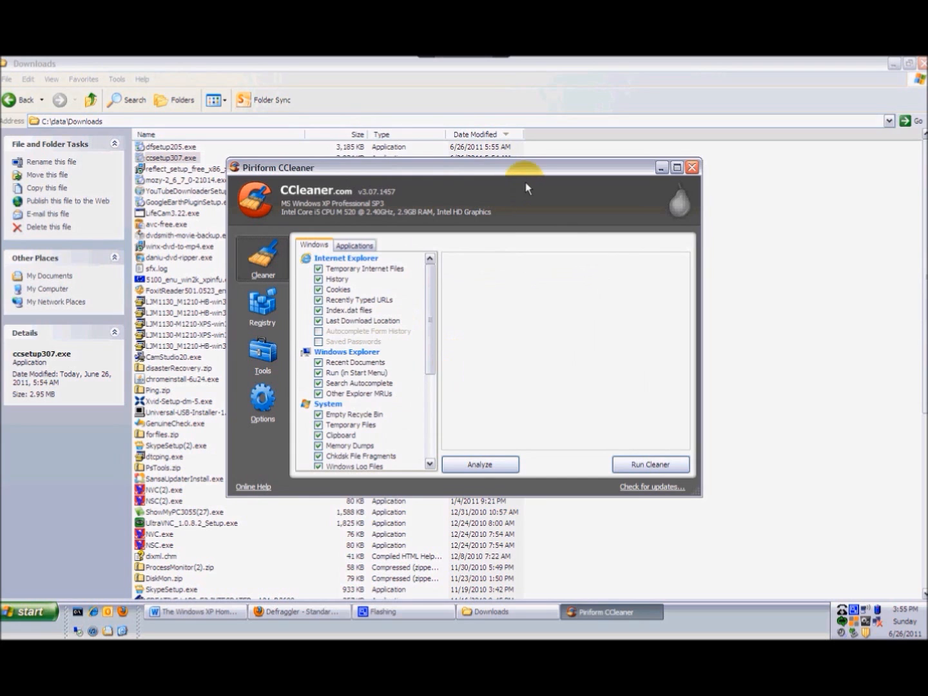
pyautogui.doubleClick(555, 166)
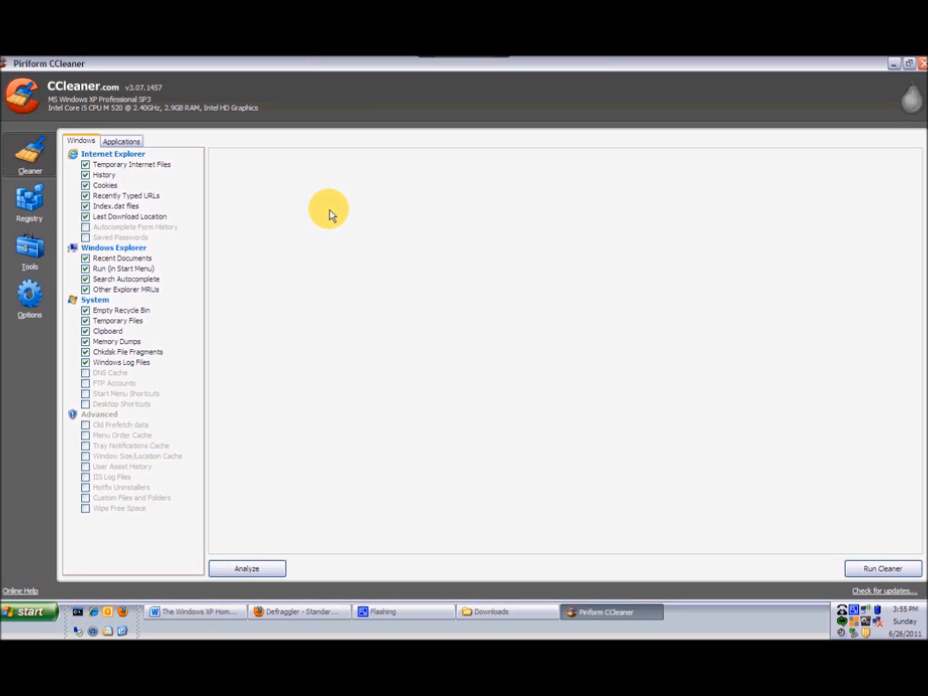
# - In the Windows cleaner list, uncheck History, Recently Typed URLs, Index.dat files and Empty Recycle Bin, and check Old Prefetch data
pyautogui.click(84, 176)
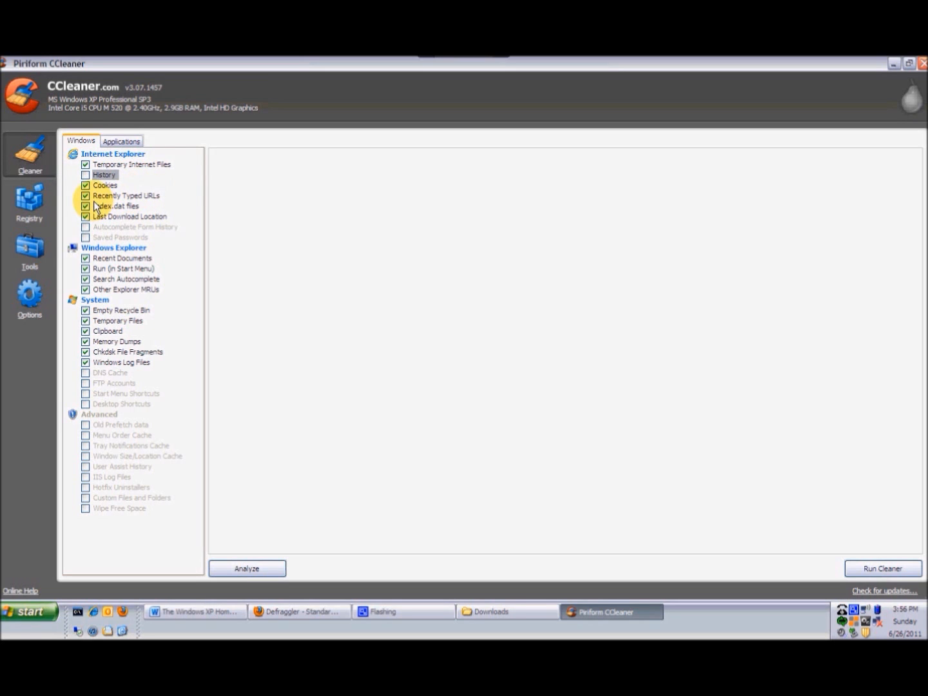
pyautogui.click(85, 197)
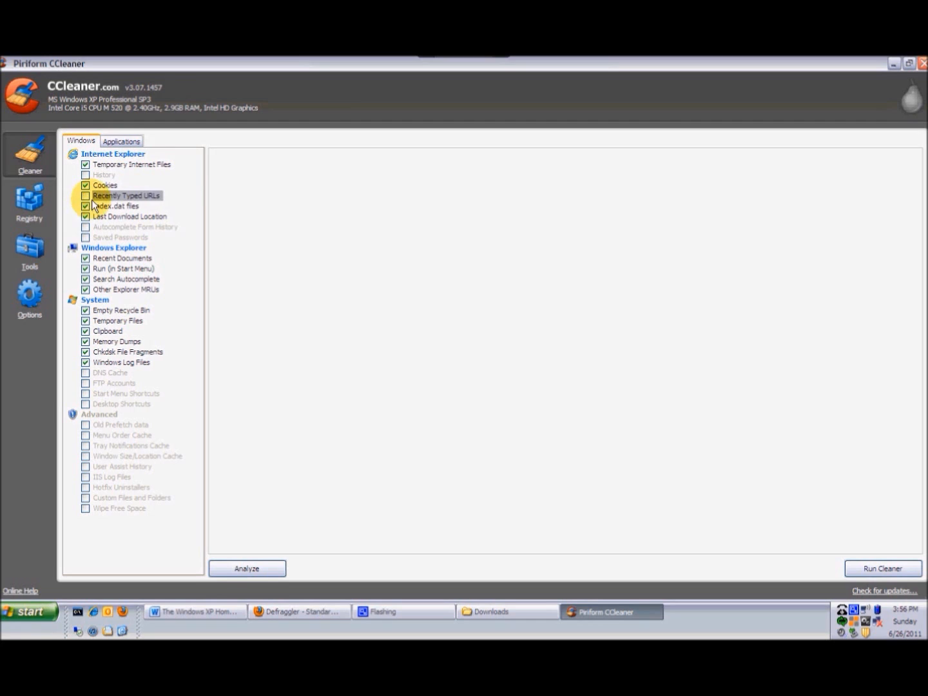
pyautogui.click(85, 206)
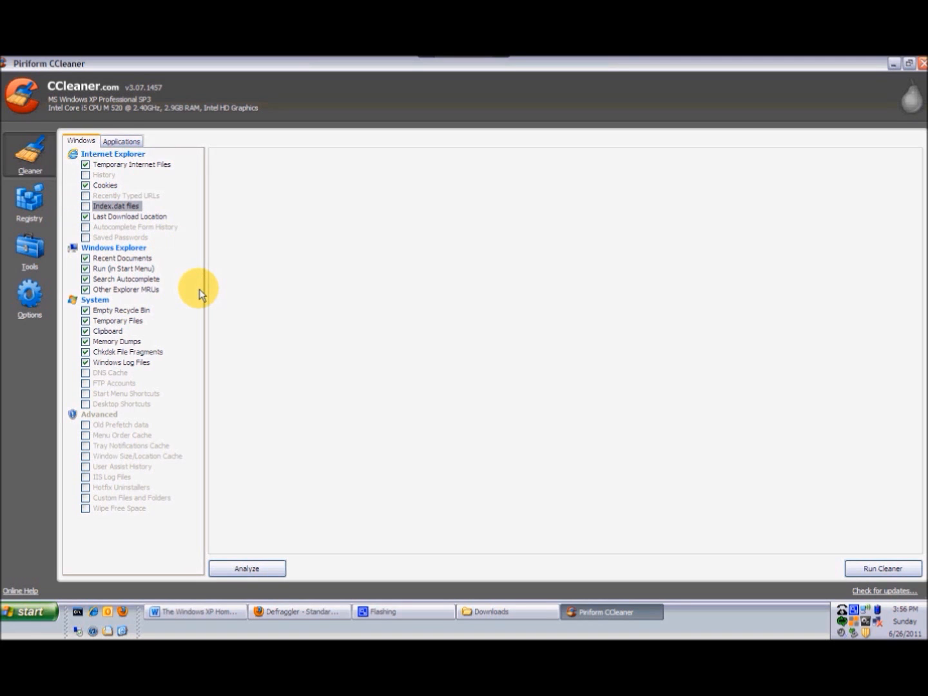
pyautogui.click(85, 310)
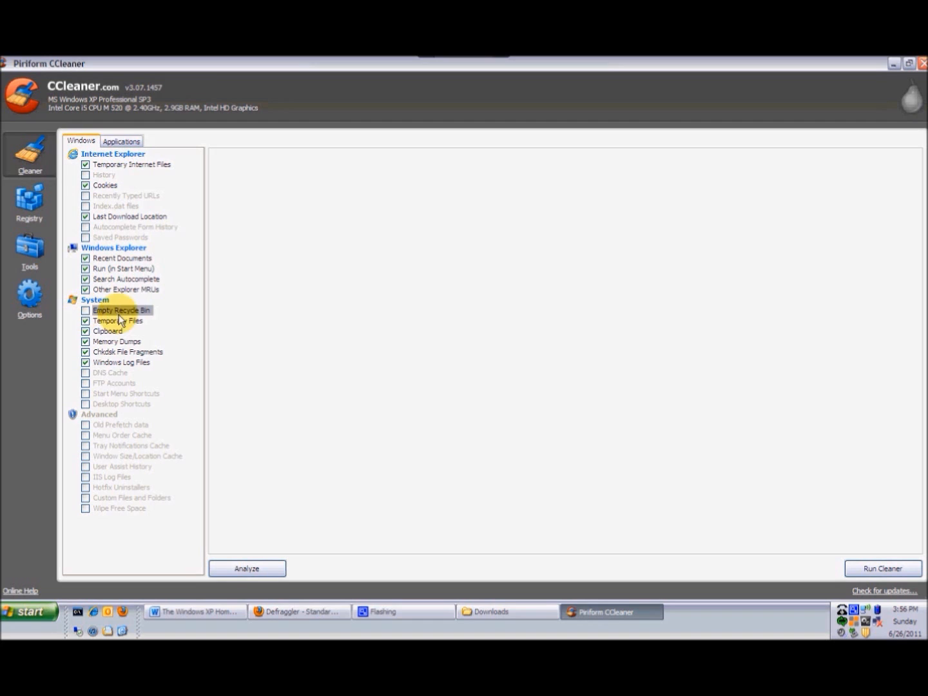
pyautogui.click(84, 425)
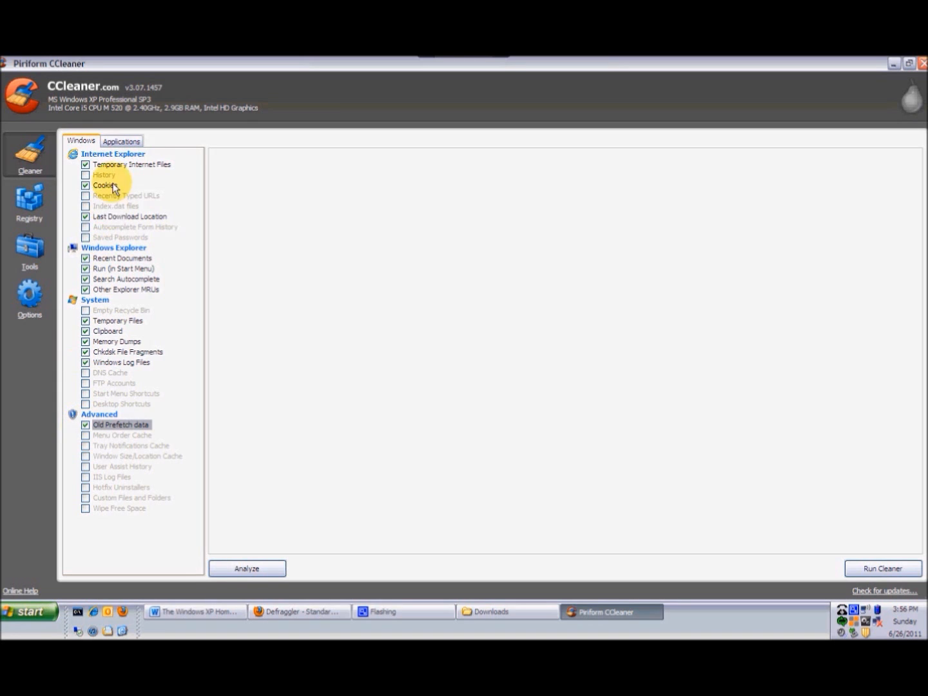
# - In the Applications cleaner list, uncheck Internet History, Office 2010 and Remote Desktop, and check Compact Databases
pyautogui.click(127, 141)
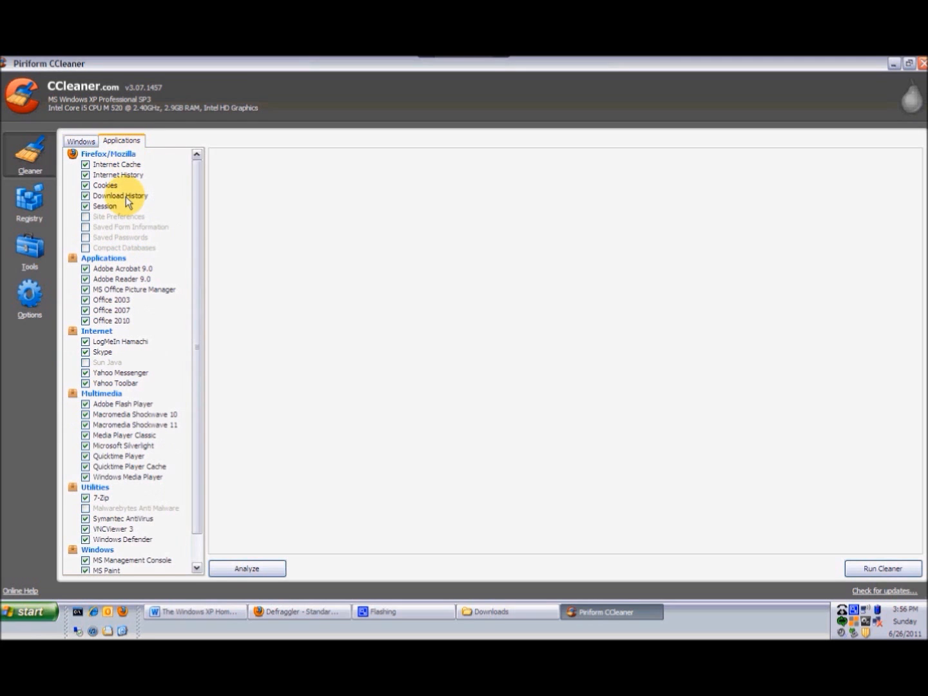
pyautogui.click(86, 175)
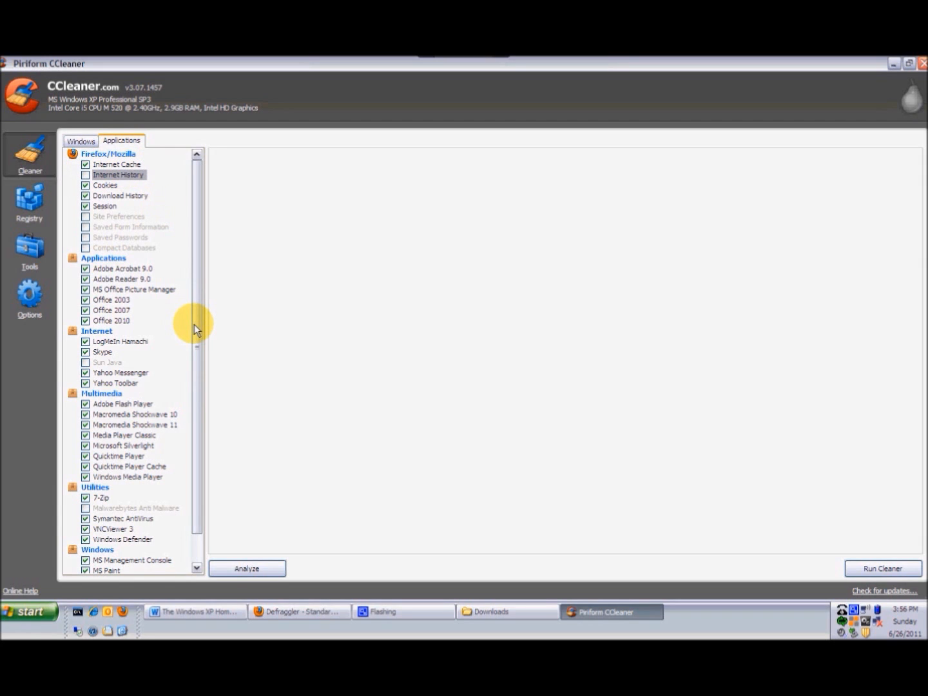
pyautogui.click(84, 247)
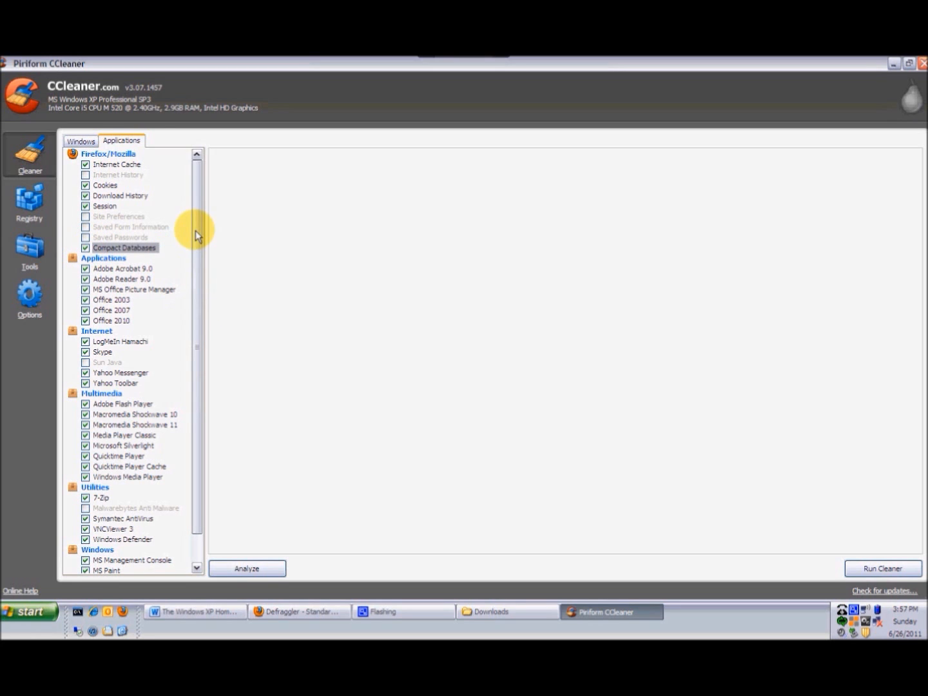
pyautogui.click(85, 324)
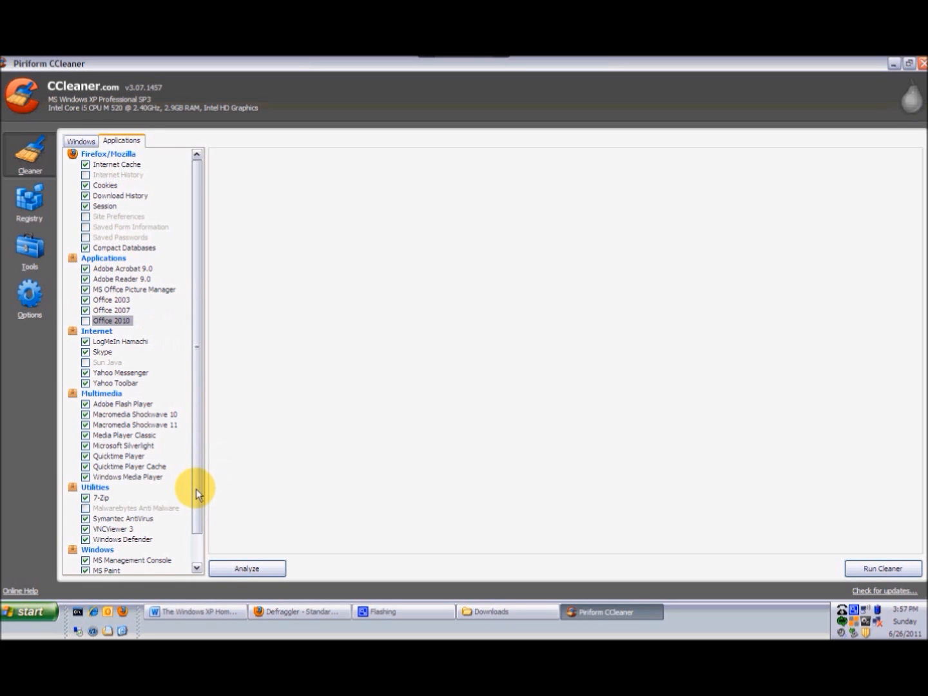
pyautogui.moveTo(195, 487); pyautogui.dragTo(195, 565)
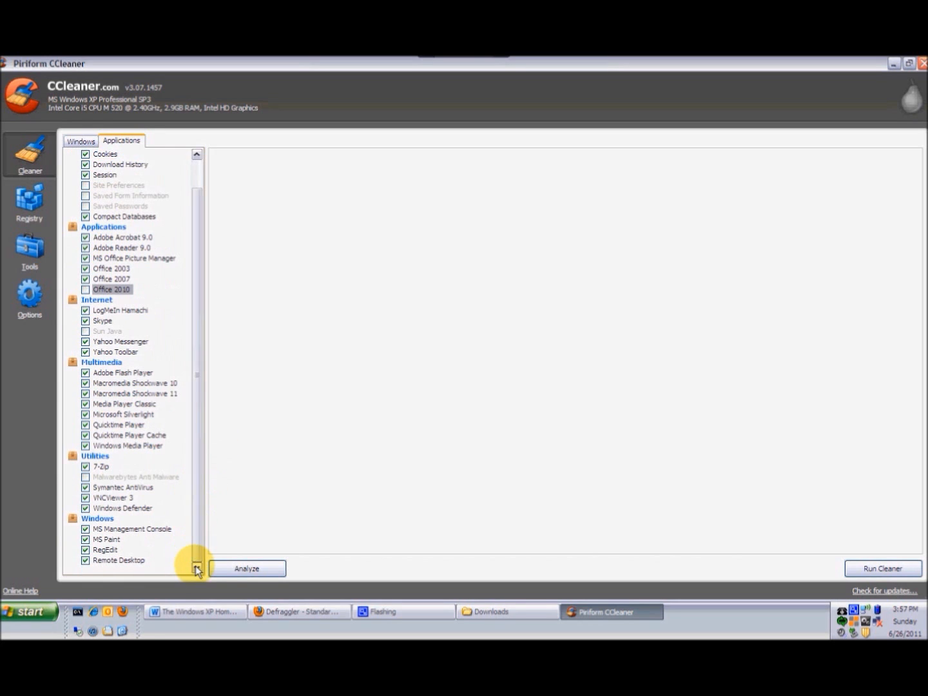
pyautogui.click(85, 560)
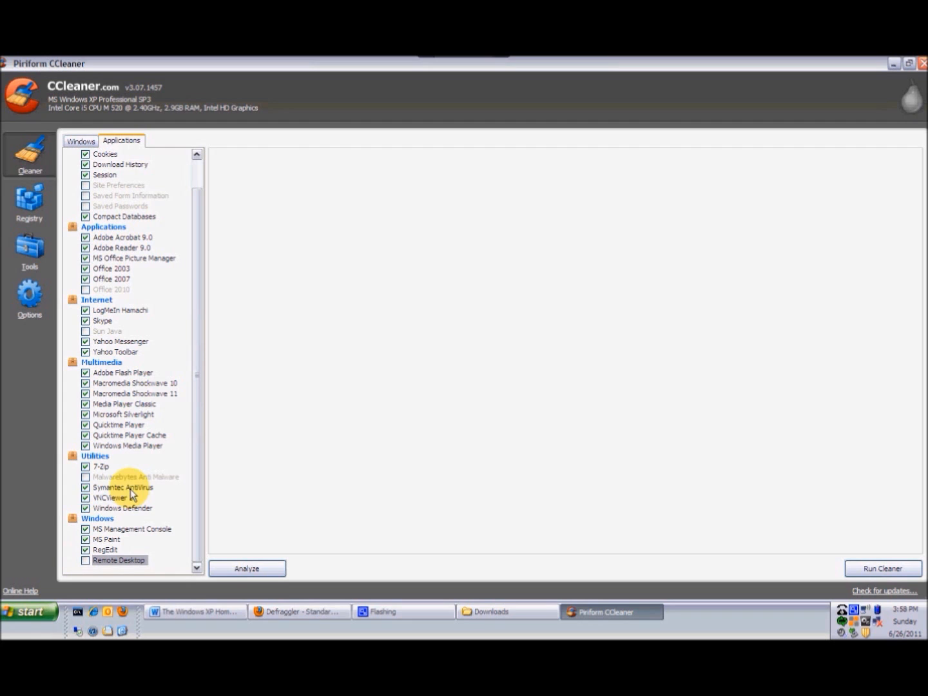
pyautogui.scroll(1, 200, 176)
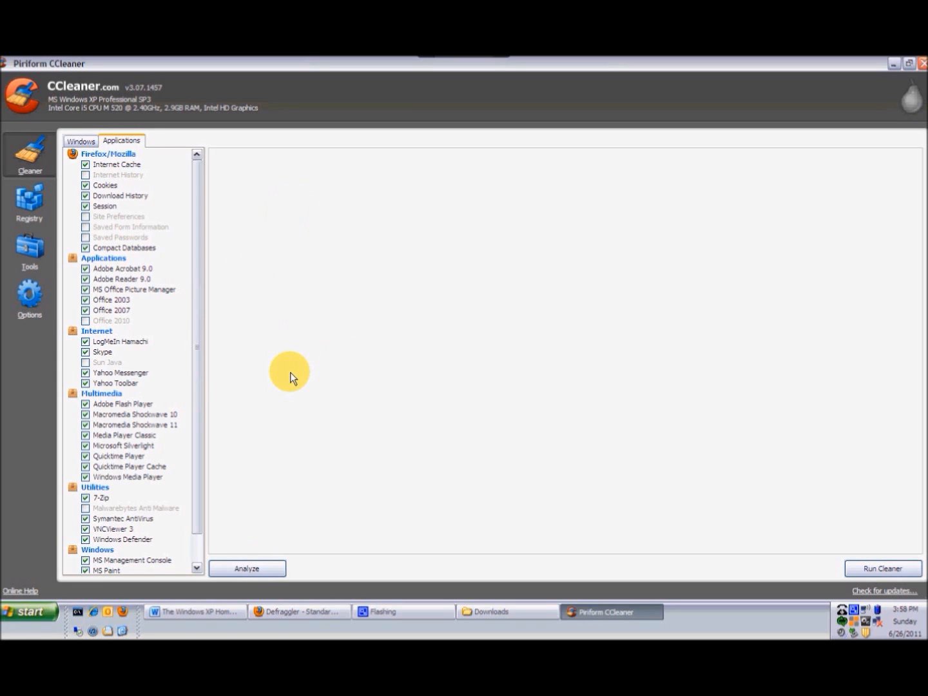
# - Run the cleaner, choosing not to show the deletion warning again, and confirm it
pyautogui.click(868, 569)
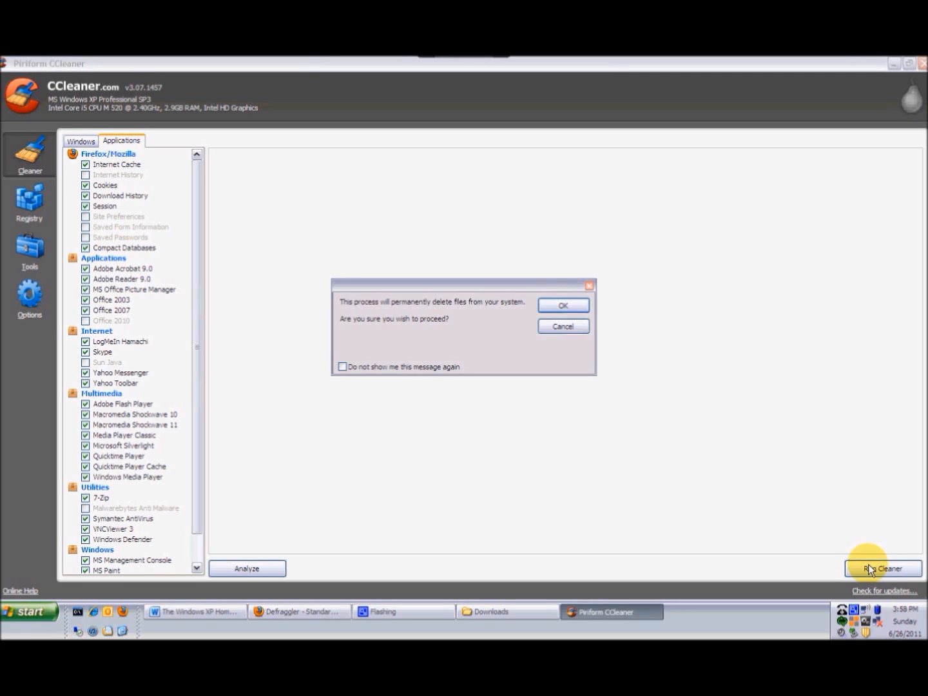
pyautogui.click(343, 366)
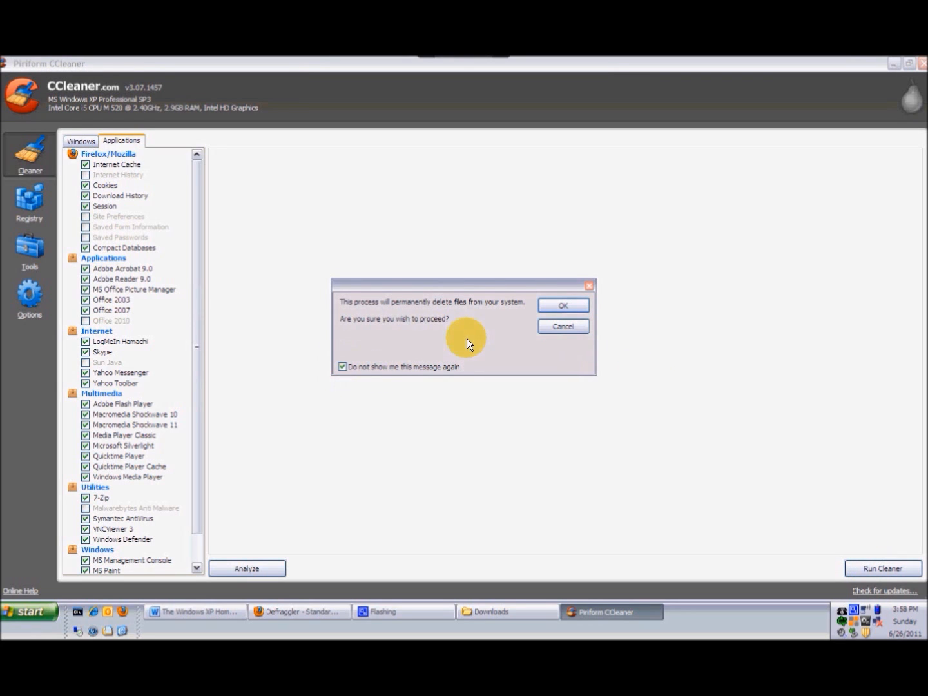
pyautogui.click(552, 310)
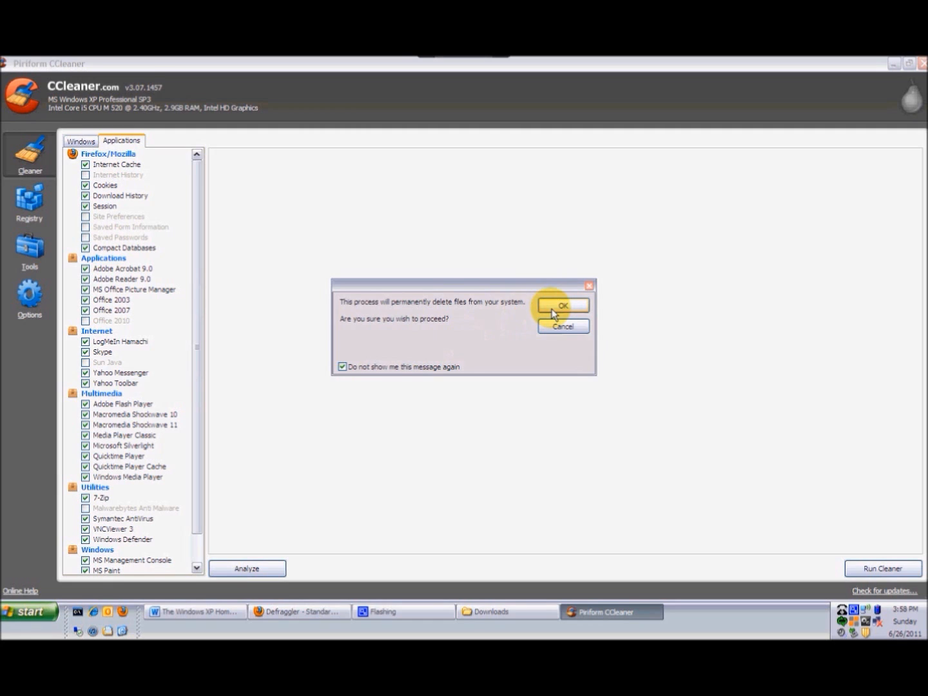
pyautogui.click(552, 308)
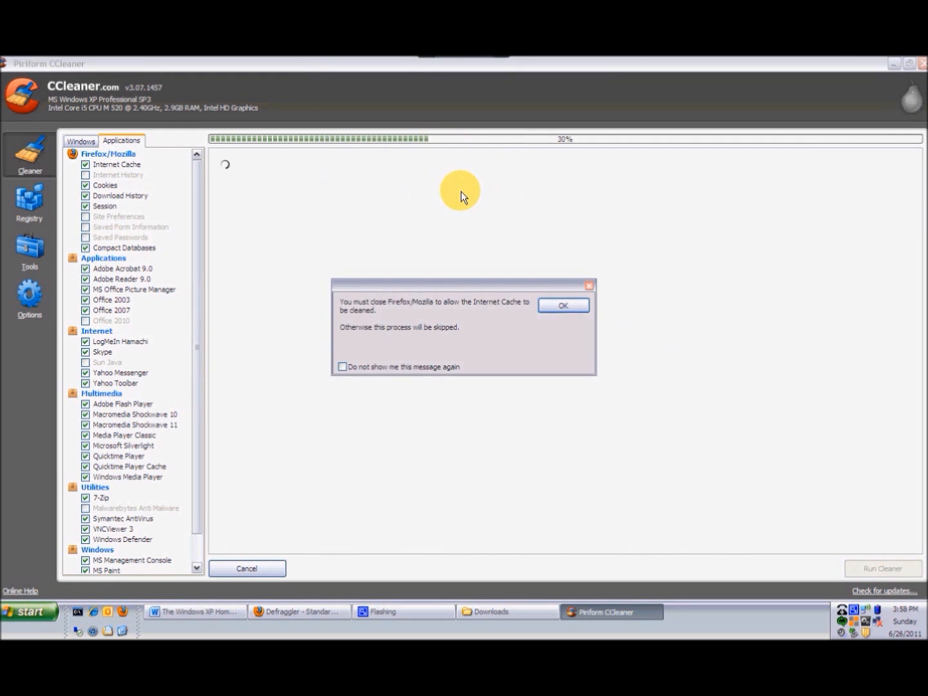
# - Close the open Firefox window so its cache can be cleaned, and dismiss the Firefox warning without showing it again
pyautogui.rightClick(296, 612)
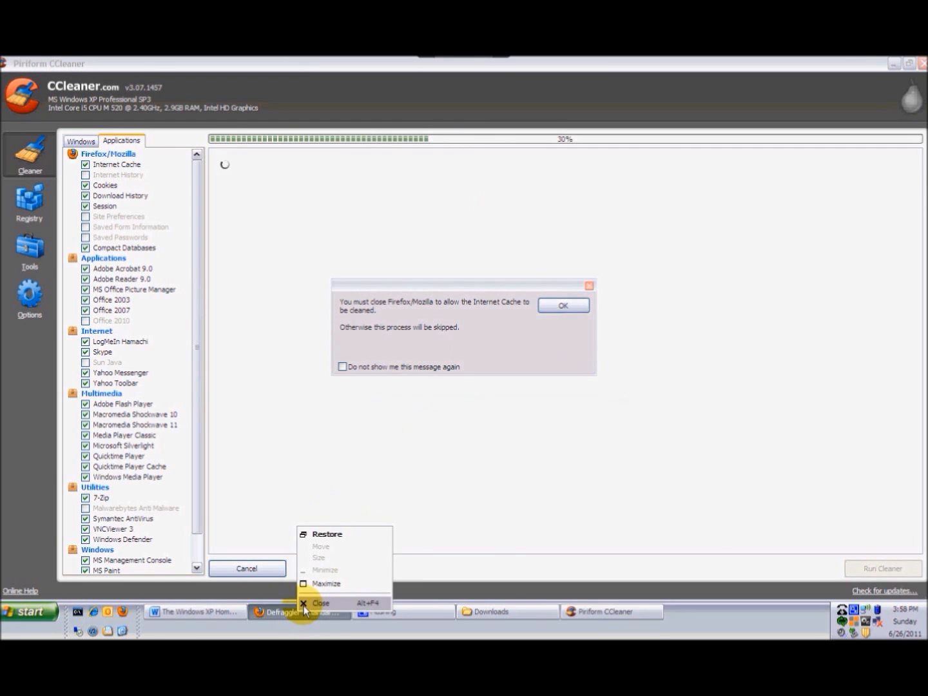
pyautogui.click(302, 605)
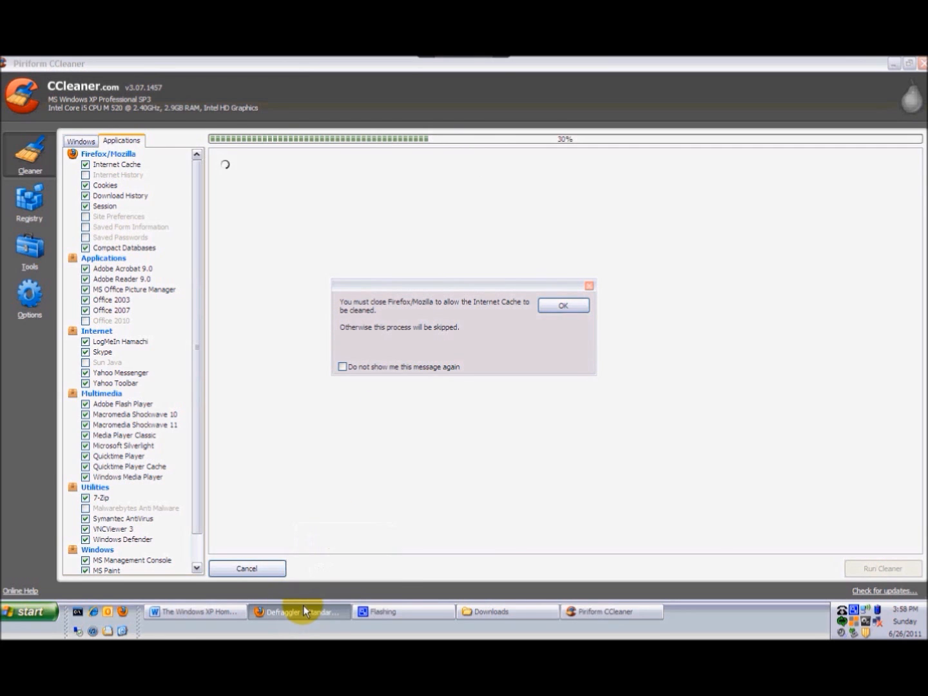
pyautogui.click(342, 369)
pyautogui.click(563, 306)
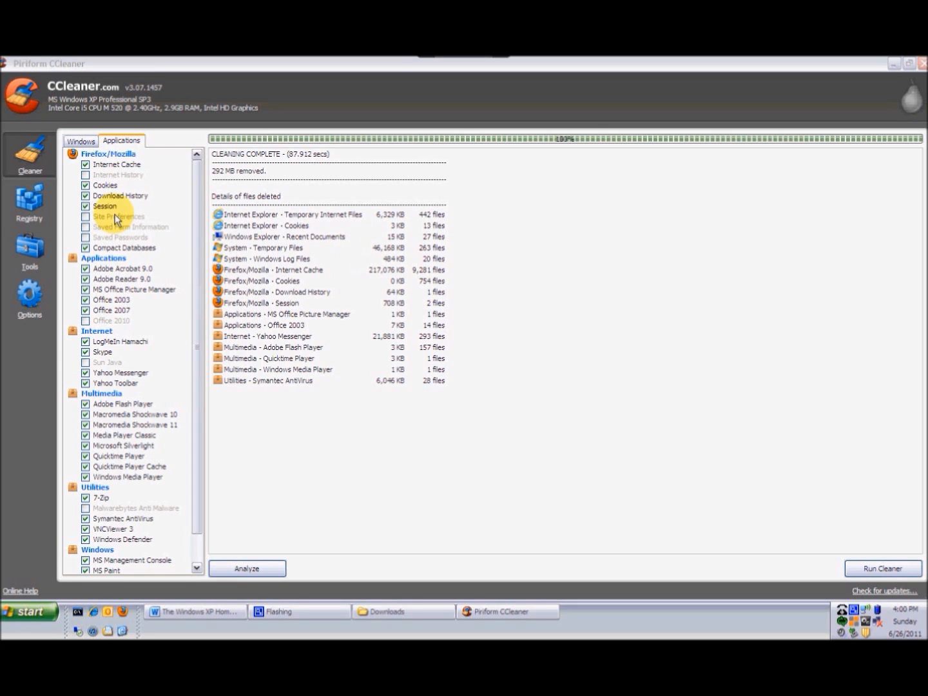
# - Scan the registry for issues and fix all selected issues without backing up the registry changes
pyautogui.click(30, 196)
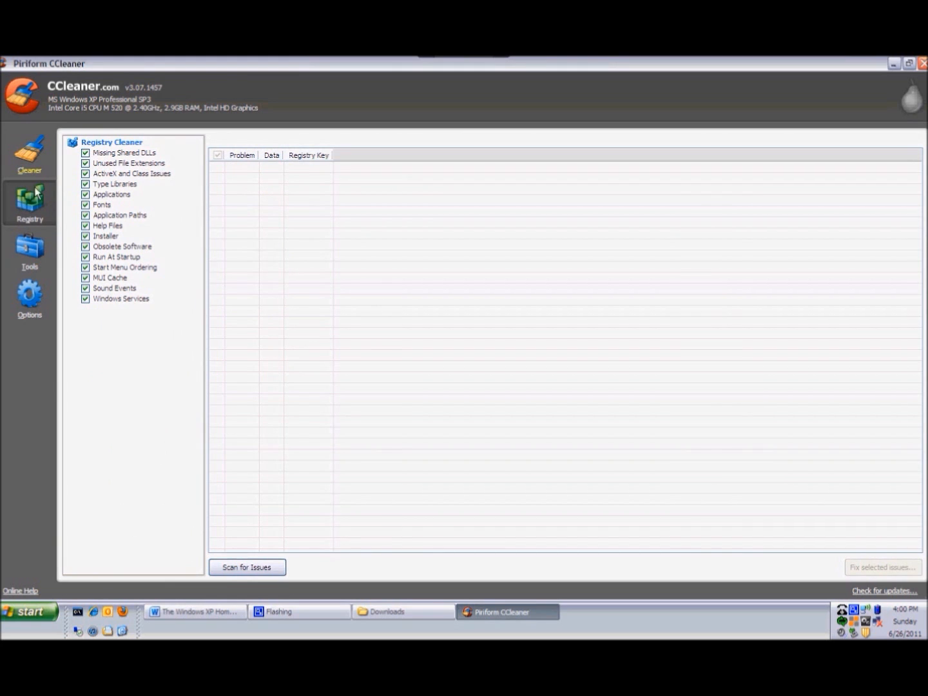
pyautogui.click(270, 566)
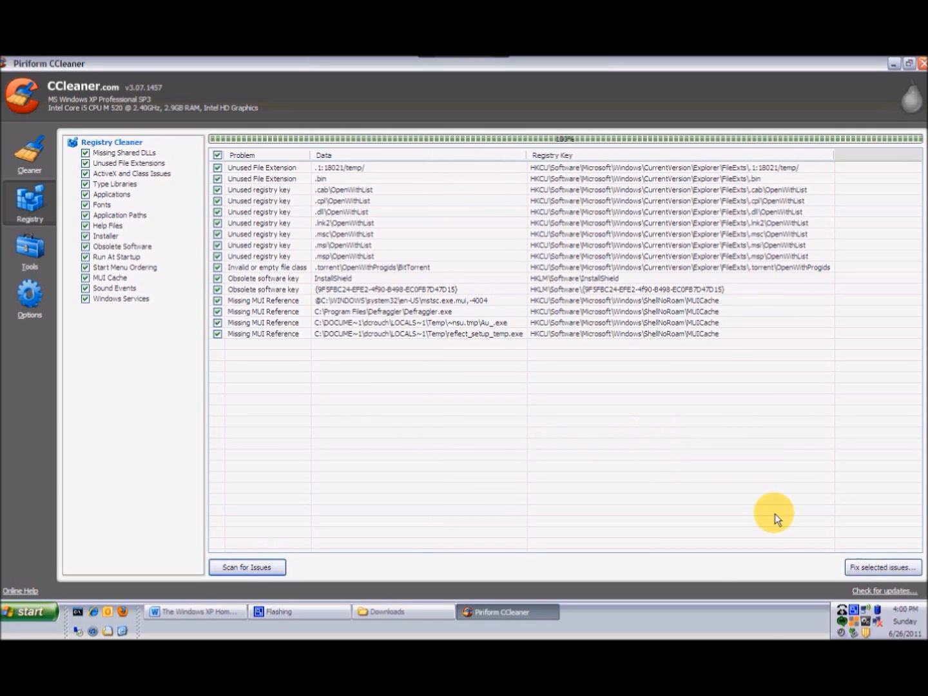
pyautogui.click(891, 572)
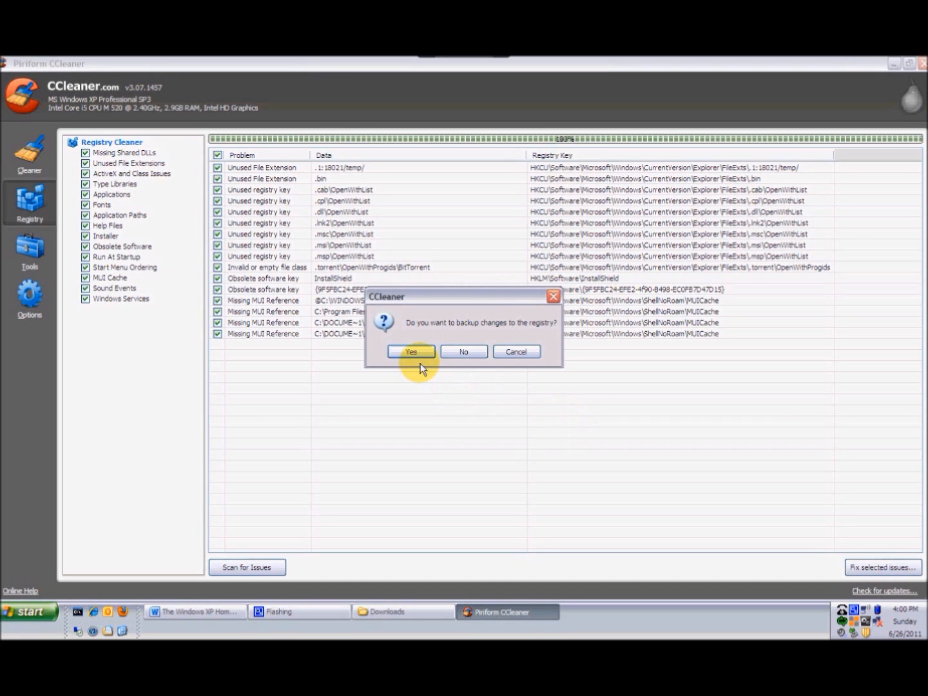
pyautogui.click(458, 352)
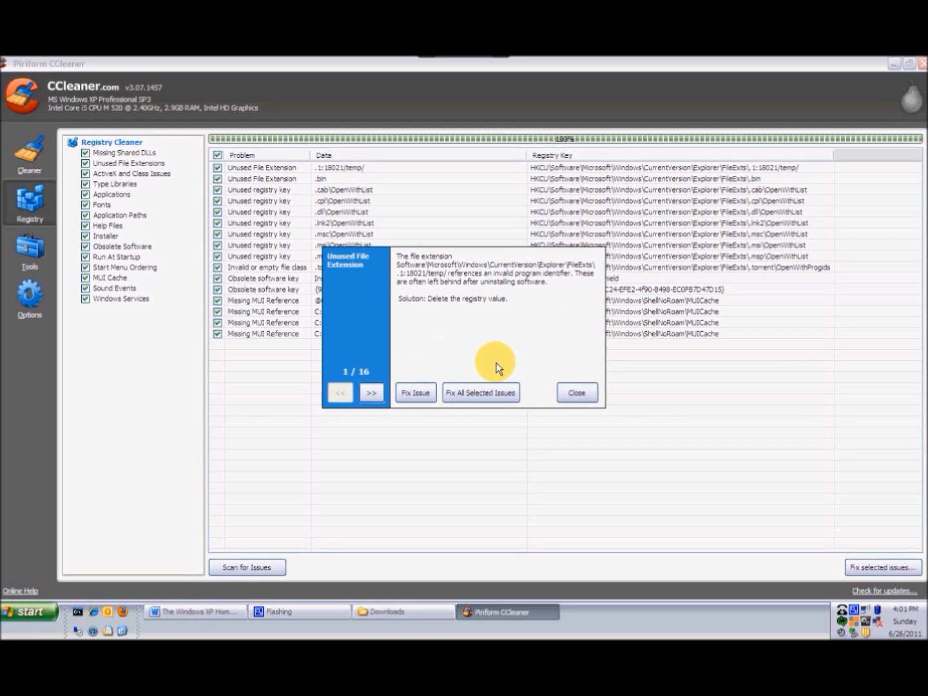
pyautogui.click(480, 391)
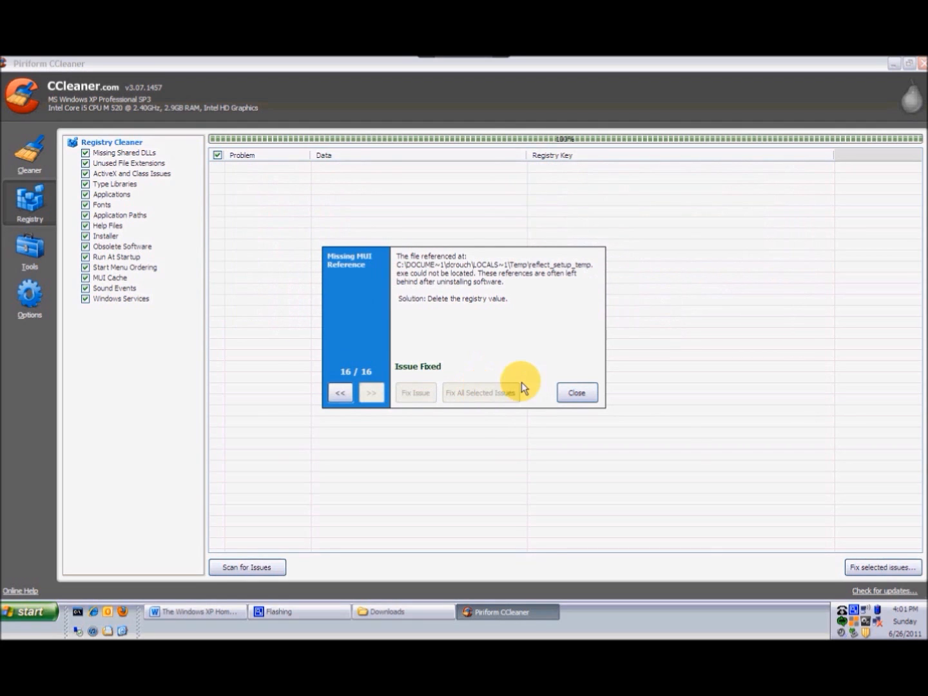
pyautogui.click(575, 390)
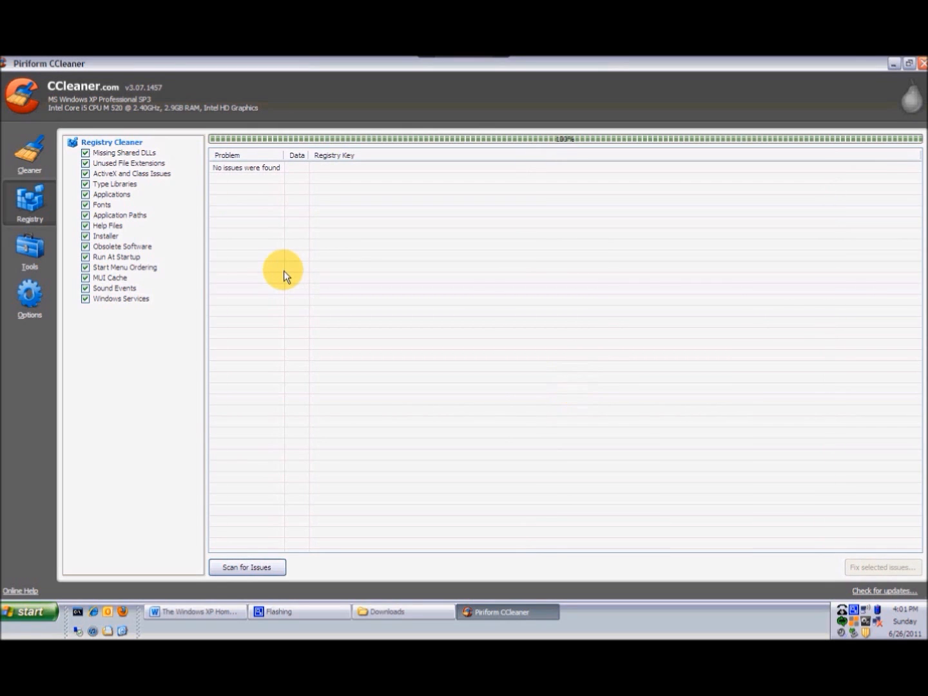
# - Open the Startup list under Tools and examine the programs set to run at startup
pyautogui.click(45, 252)
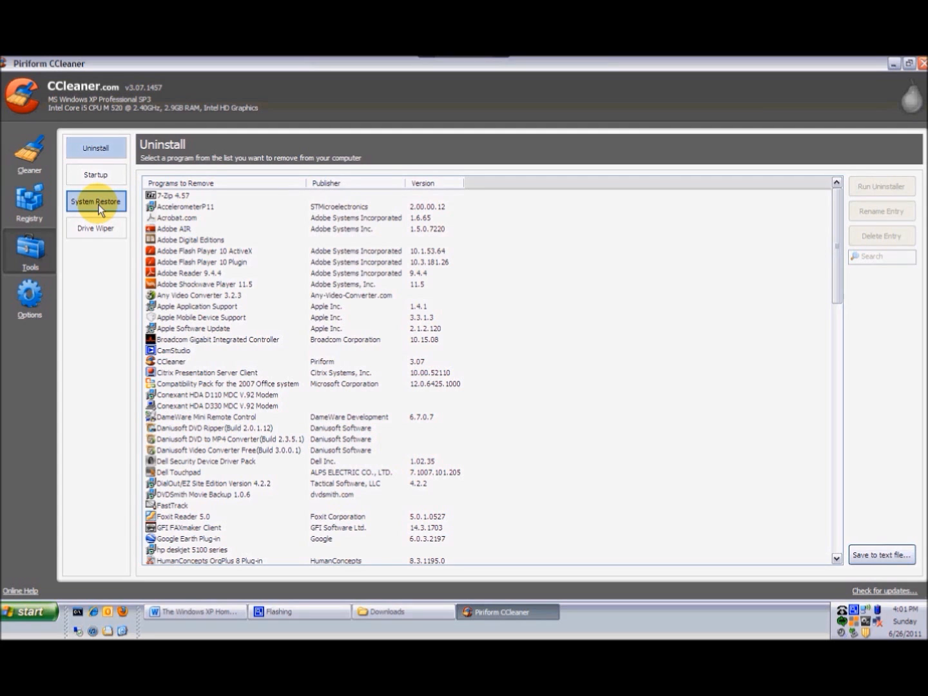
pyautogui.click(101, 180)
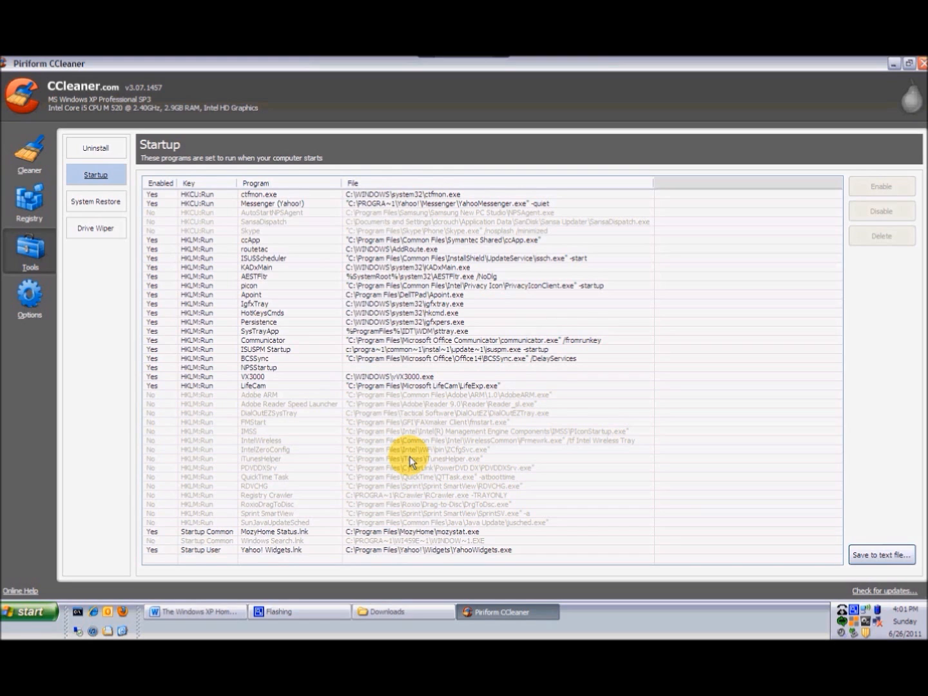
pyautogui.click(398, 377)
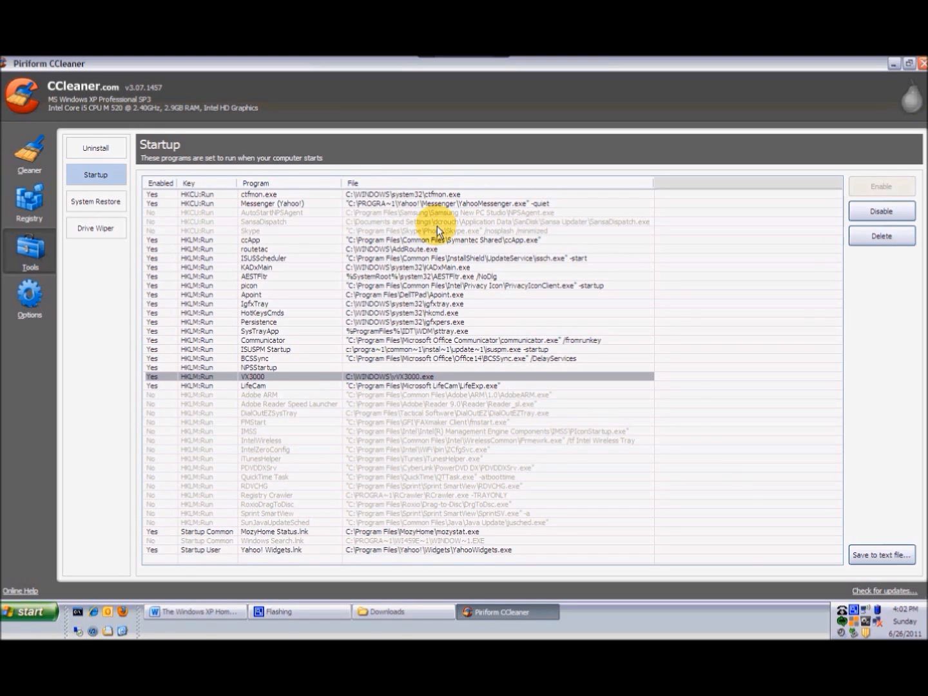
pyautogui.click(400, 230)
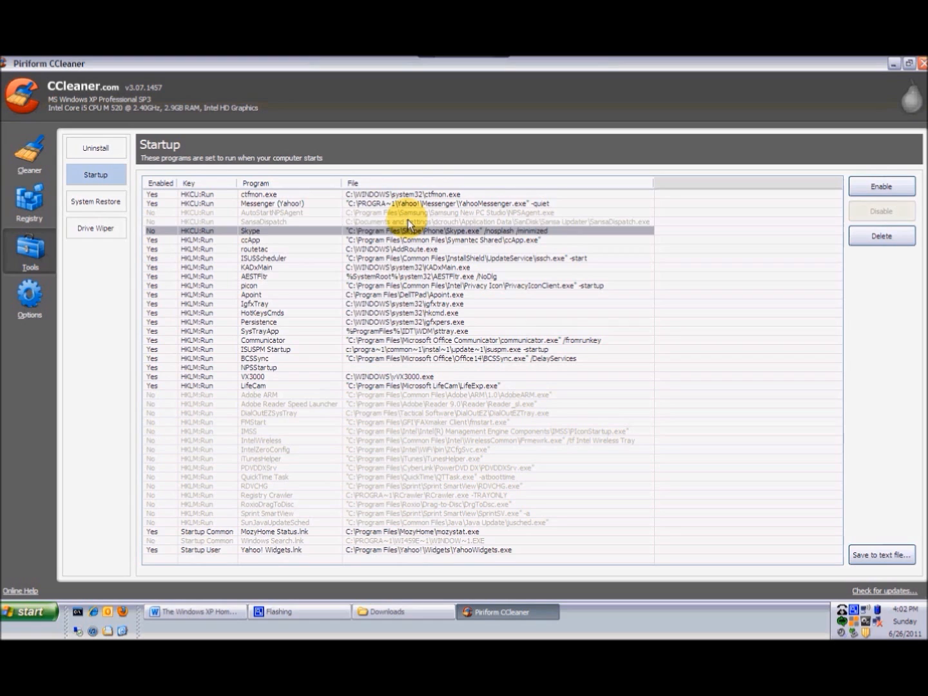
pyautogui.click(409, 221)
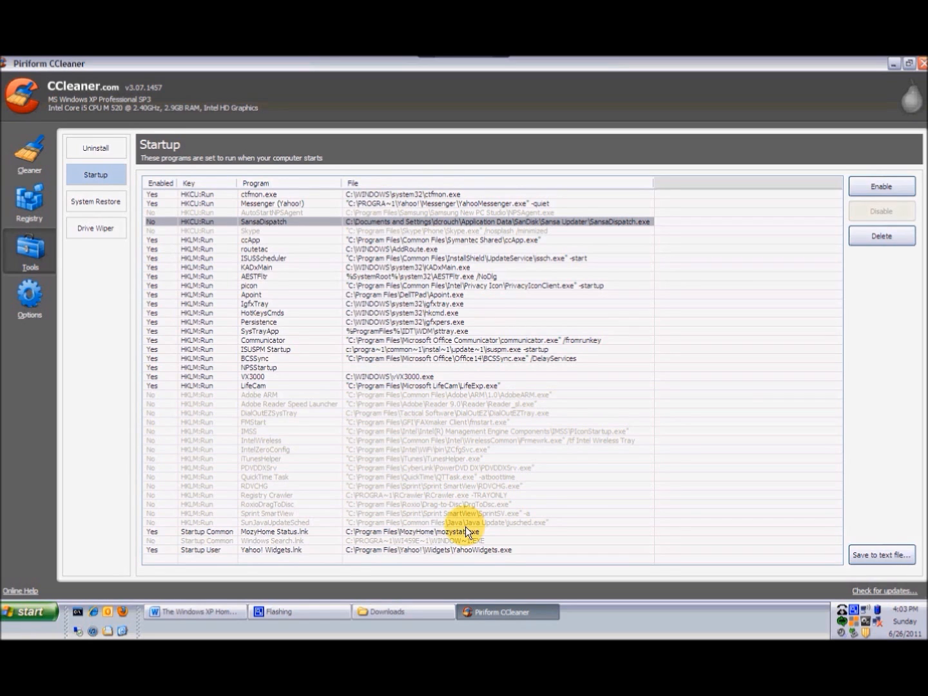
# - In the Options settings, enable Run CCleaner when the computer starts
pyautogui.click(37, 296)
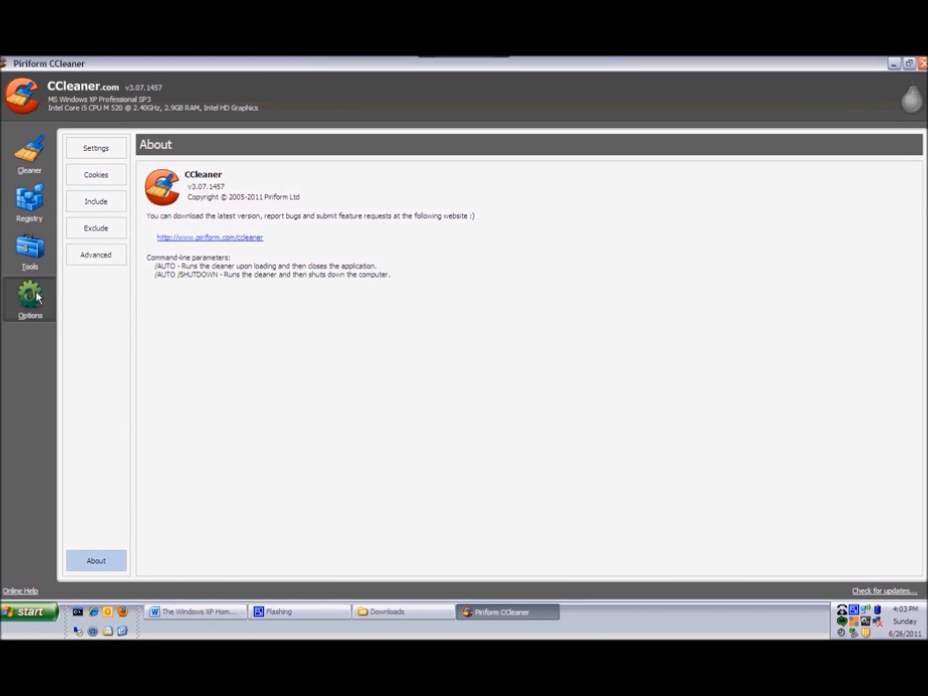
pyautogui.click(102, 153)
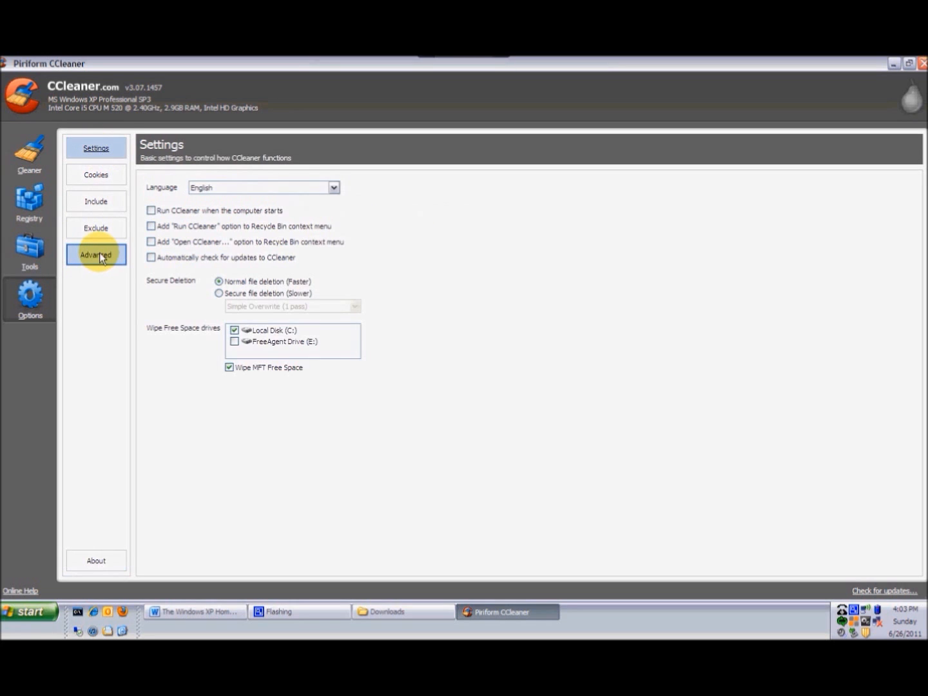
pyautogui.click(100, 255)
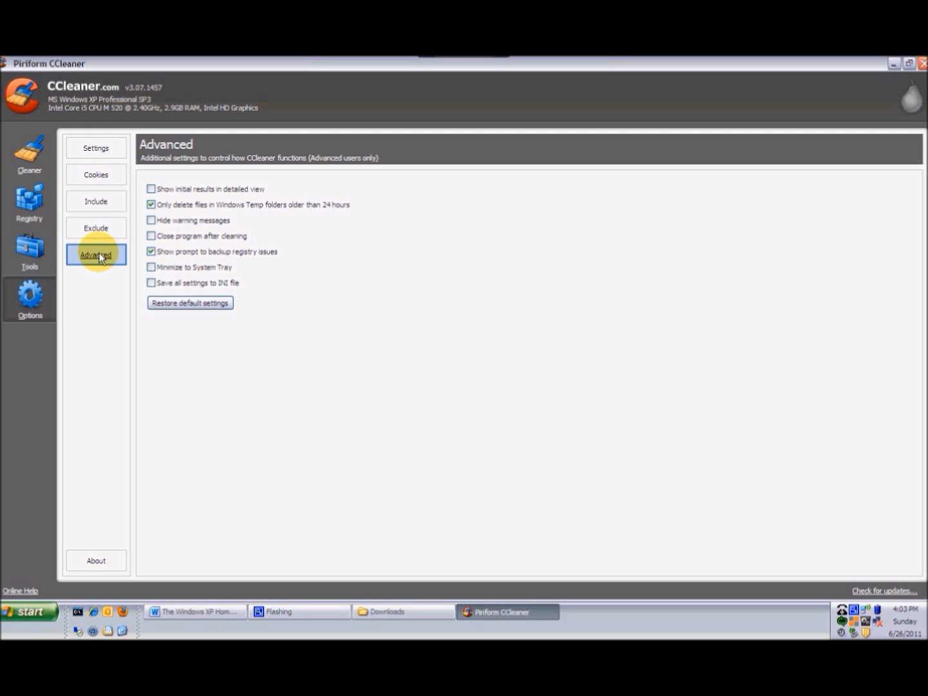
pyautogui.click(89, 148)
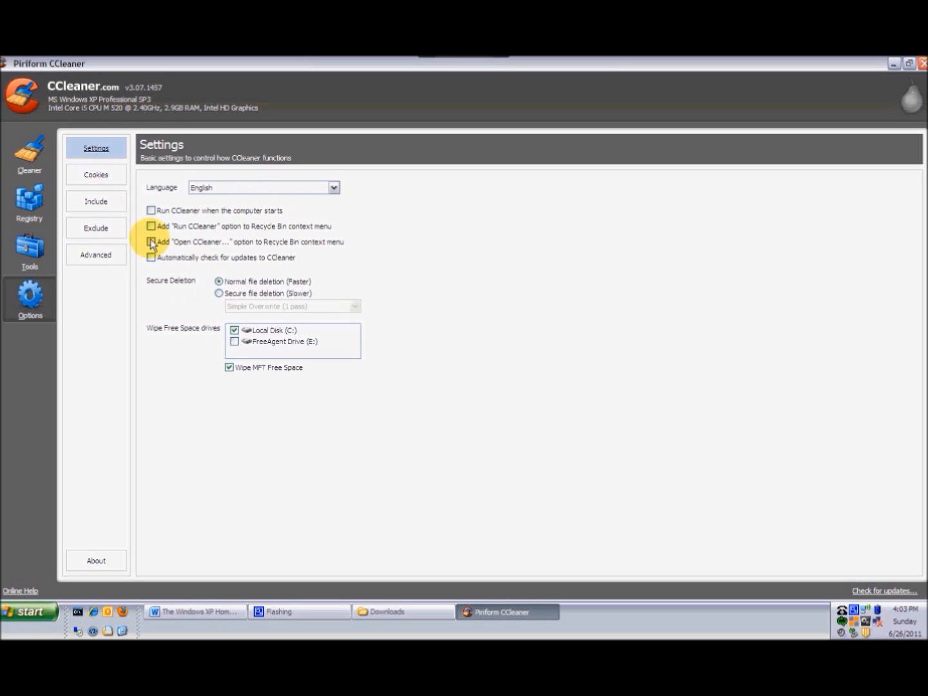
pyautogui.click(150, 213)
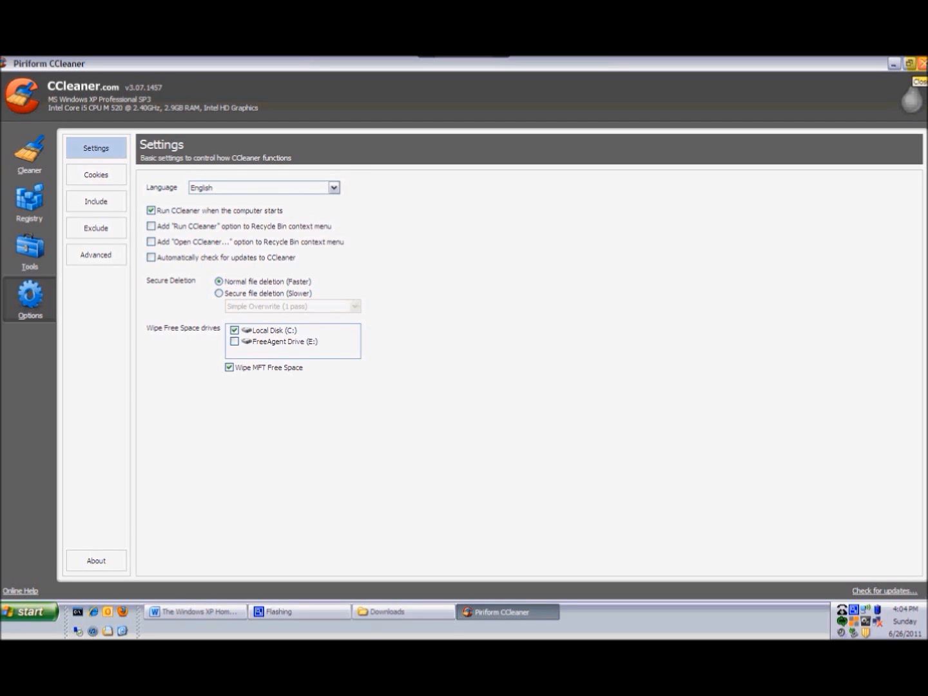
# - Close CCleaner and minimize the Downloads folder window
pyautogui.click(923, 64)
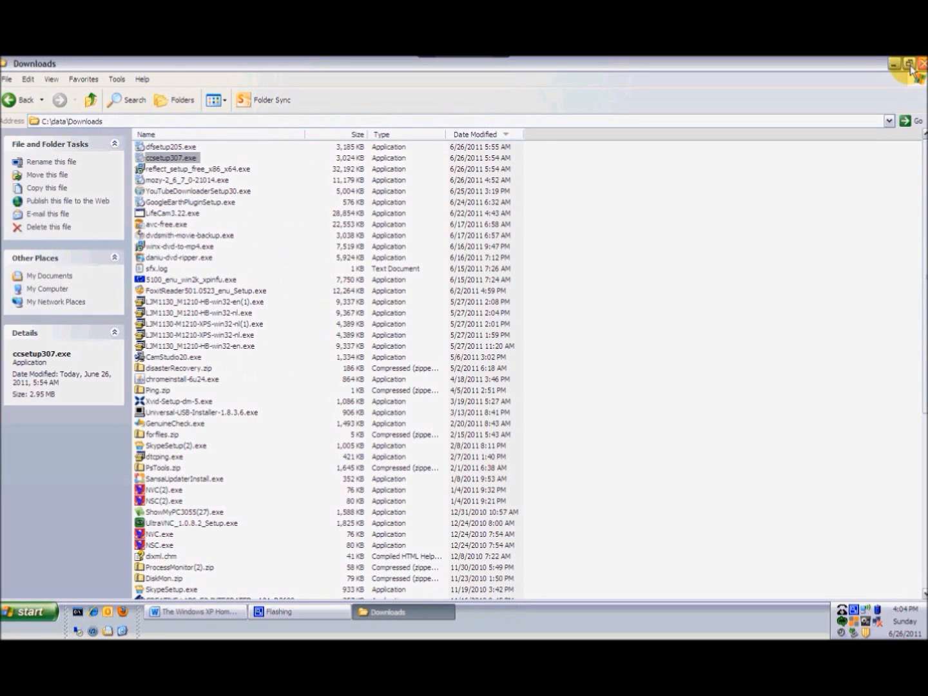
pyautogui.click(895, 64)
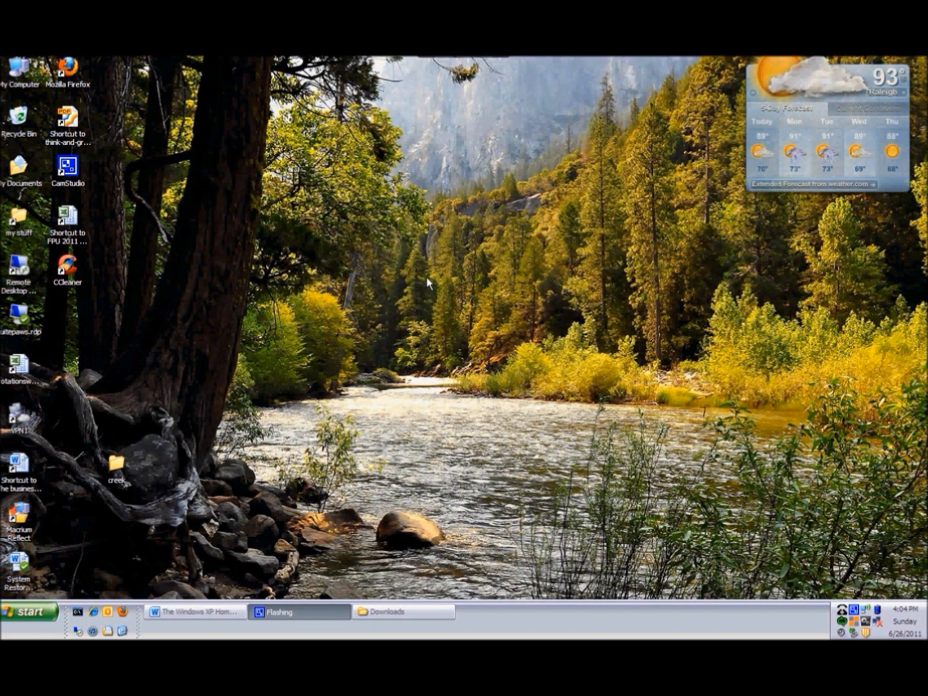